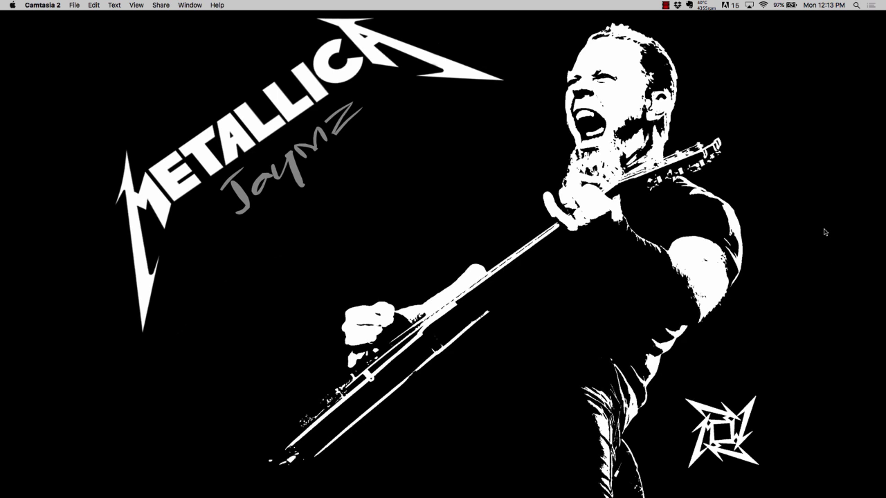
Step: Start a new blank Sketch document and draw a 411 × 411 circle
{"action": "mouse_move", "coordinate": [614, 494]}
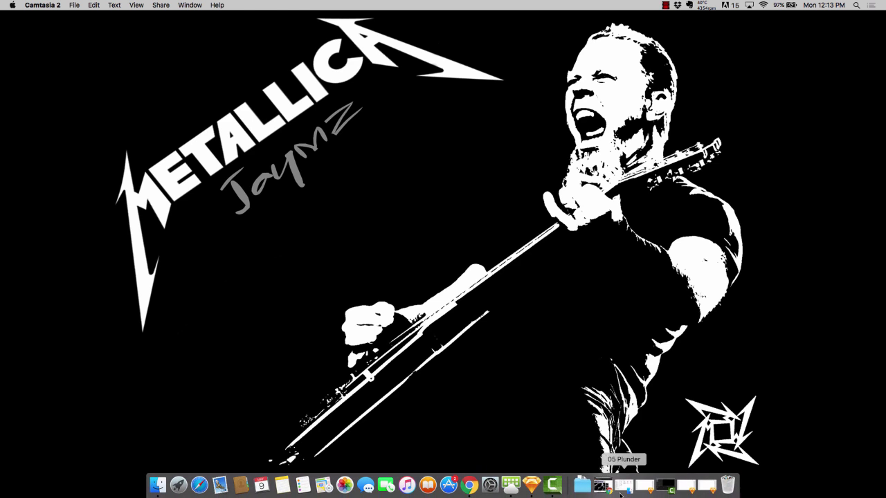
{"action": "left_click", "coordinate": [532, 486]}
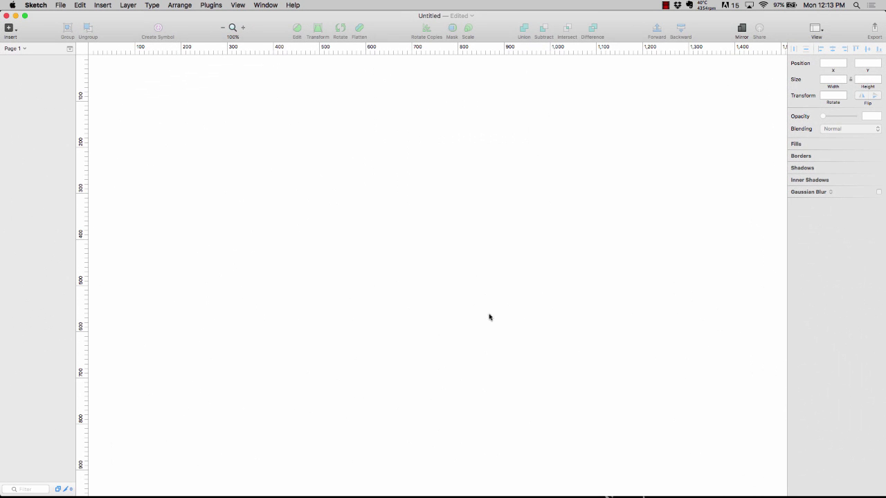
{"action": "key", "text": "o"}
{"action": "left_click_drag", "start_coordinate": [324, 156], "coordinate": [512, 312]}
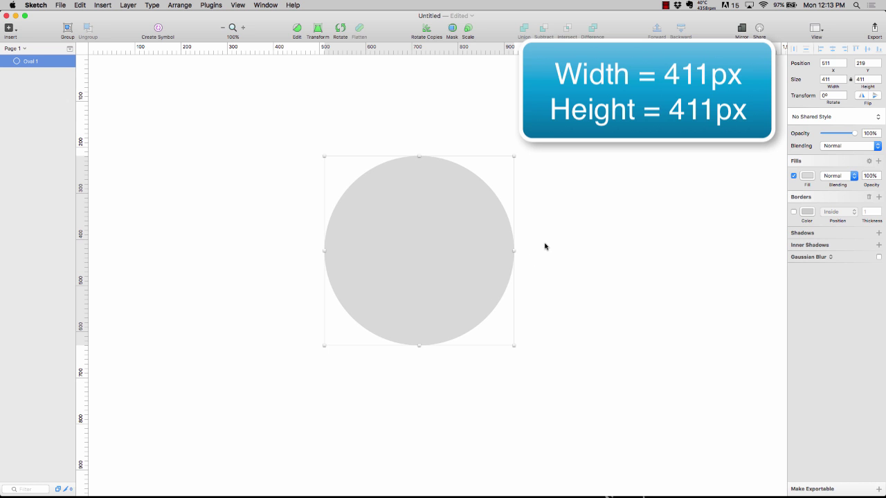
Step: Fill the circle with grey A9A9A9 at 50% alpha
{"action": "left_click", "coordinate": [807, 177]}
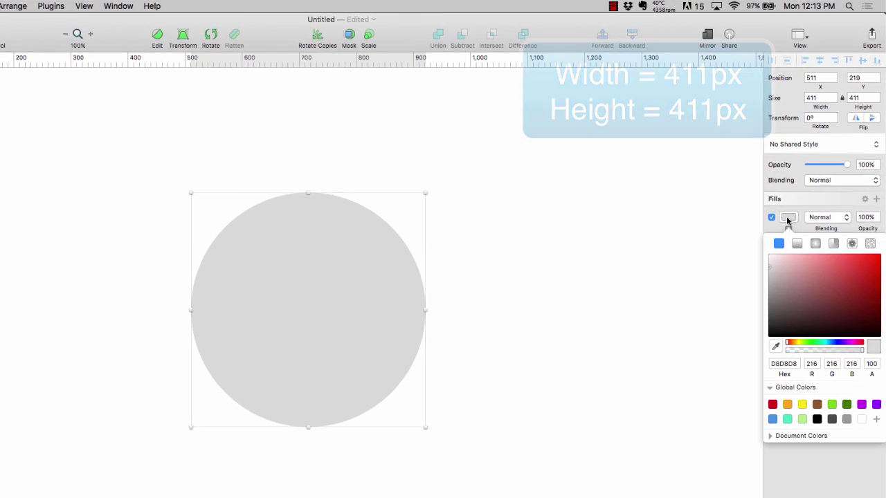
{"action": "left_click", "coordinate": [791, 364]}
{"action": "type", "text": "a9a9a9"}
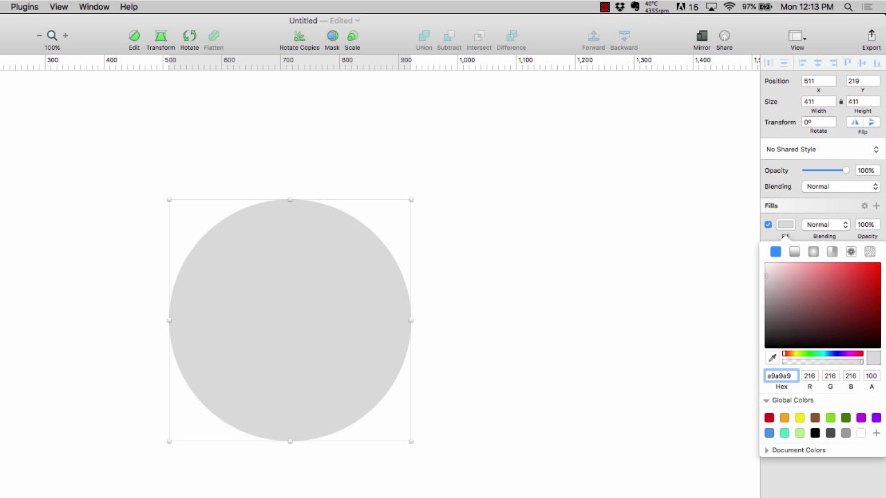
{"action": "key", "text": "Return"}
{"action": "key", "text": "Tab"}
{"action": "key", "text": "Tab"}
{"action": "key", "text": "Tab"}
{"action": "key", "text": "Tab"}
{"action": "type", "text": "50"}
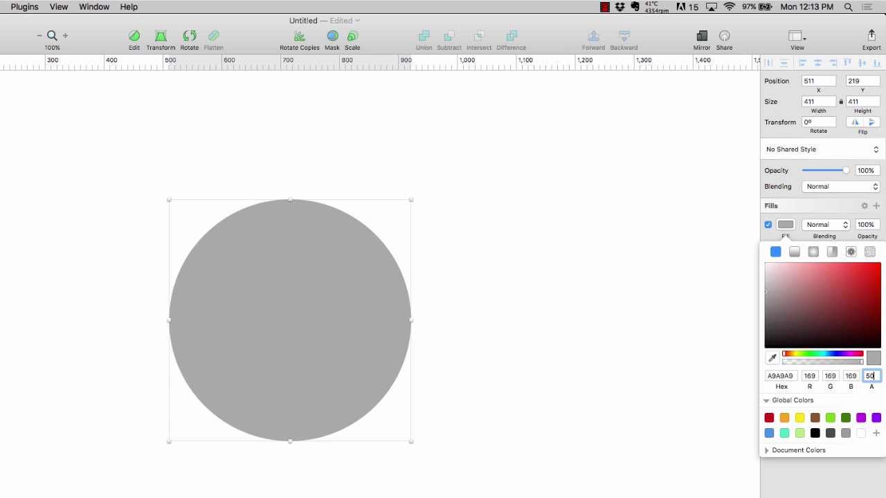
{"action": "key", "text": "Return"}
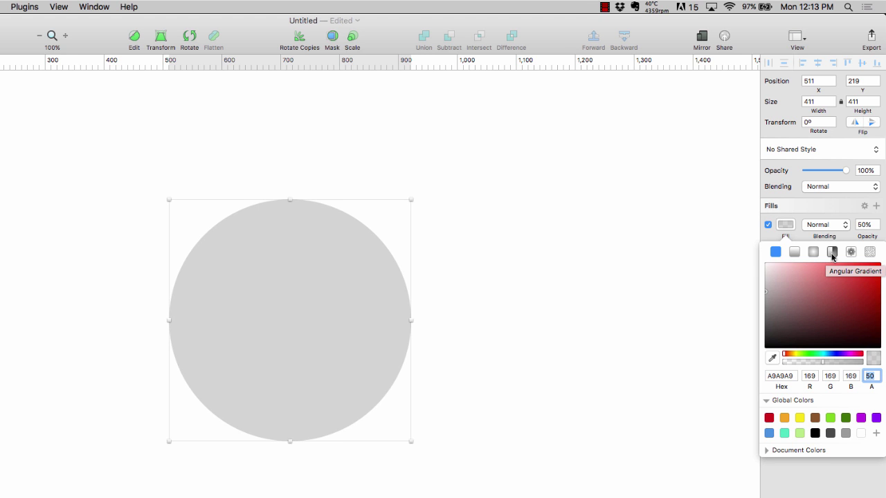
Step: Switch the circle's fill to an angular gradient with its left stop set to A9A9A9
{"action": "left_click", "coordinate": [833, 253]}
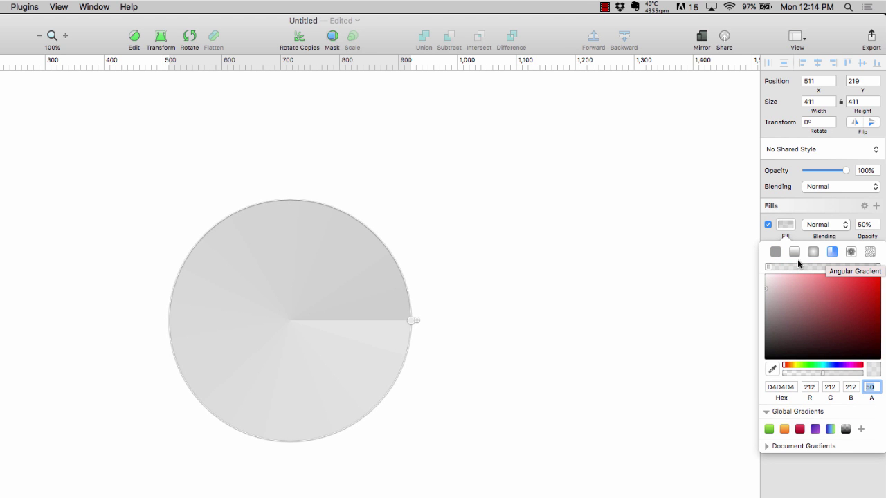
{"action": "left_click", "coordinate": [769, 269]}
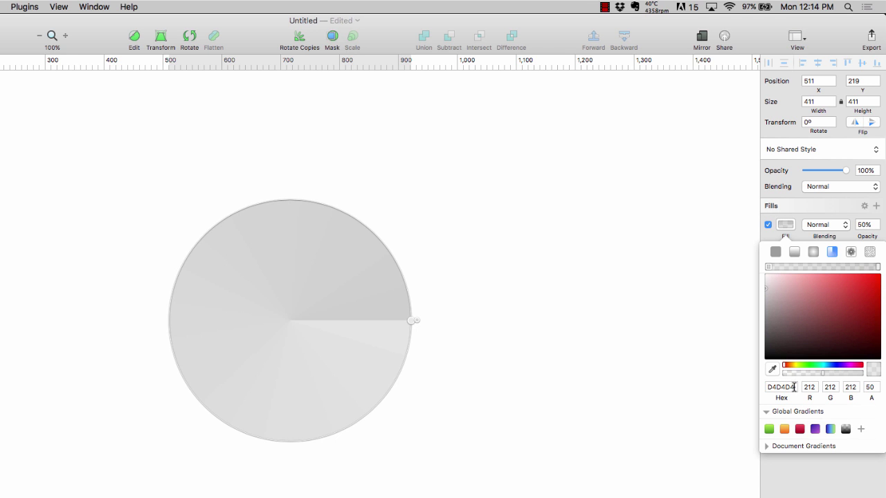
{"action": "left_click", "coordinate": [767, 388]}
{"action": "type", "text": "a9a9a9"}
{"action": "key", "text": "Return"}
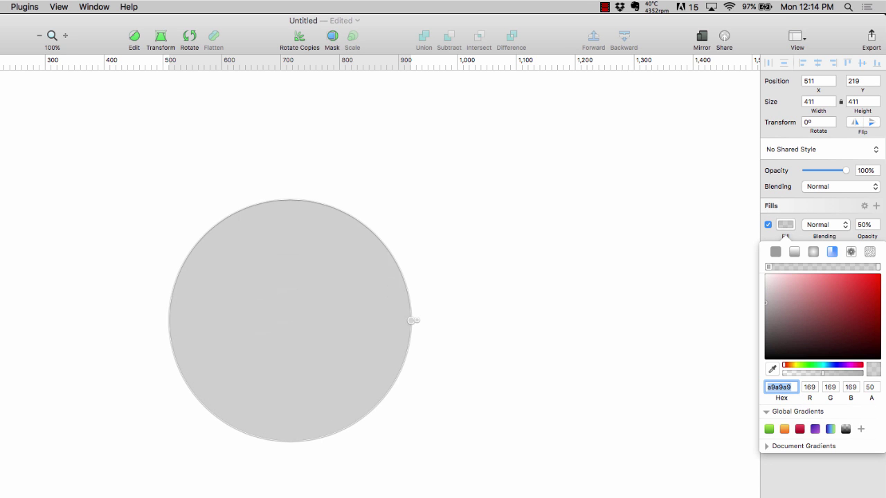
{"action": "left_click", "coordinate": [878, 268]}
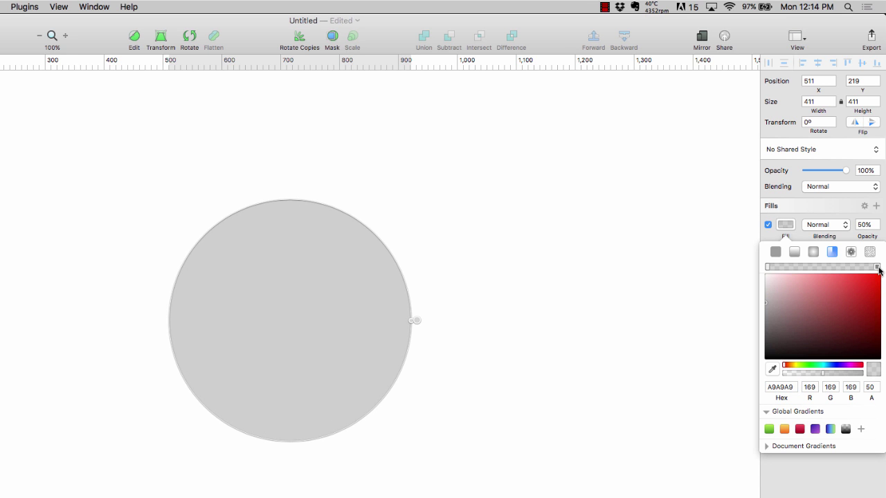
Step: Add gradient stops alternating near-black, mid grey and dark grey 404040
{"action": "left_click", "coordinate": [780, 268]}
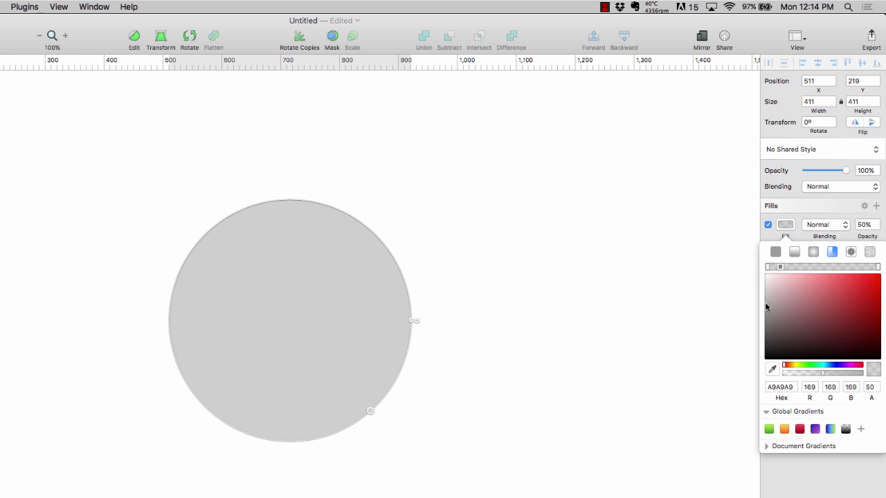
{"action": "left_click_drag", "start_coordinate": [766, 307], "coordinate": [758, 345]}
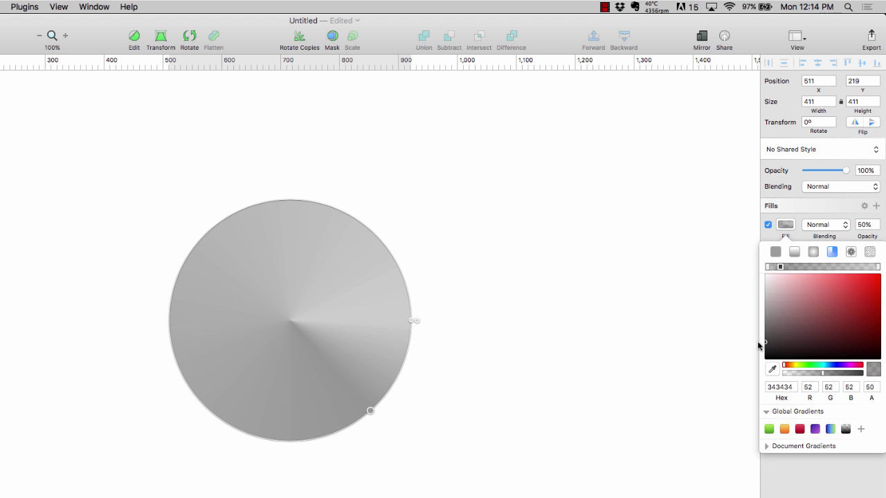
{"action": "left_click", "coordinate": [795, 267]}
{"action": "left_click_drag", "start_coordinate": [767, 331], "coordinate": [761, 299]}
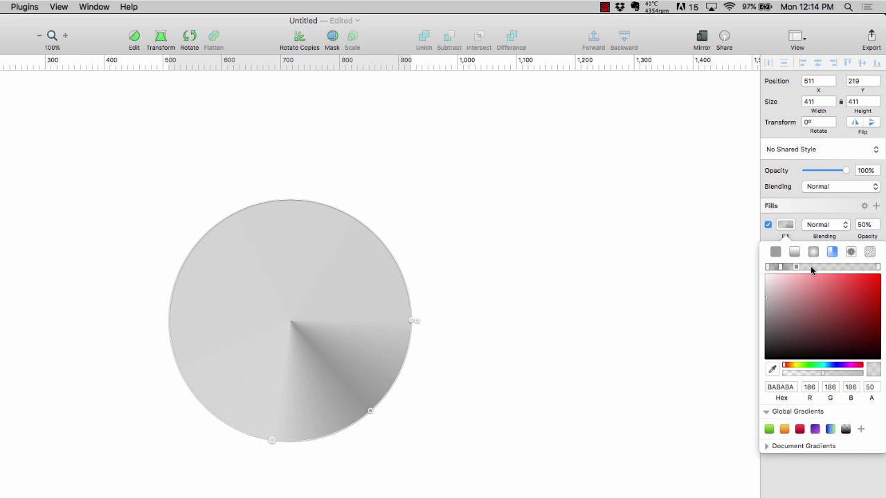
{"action": "left_click", "coordinate": [811, 267]}
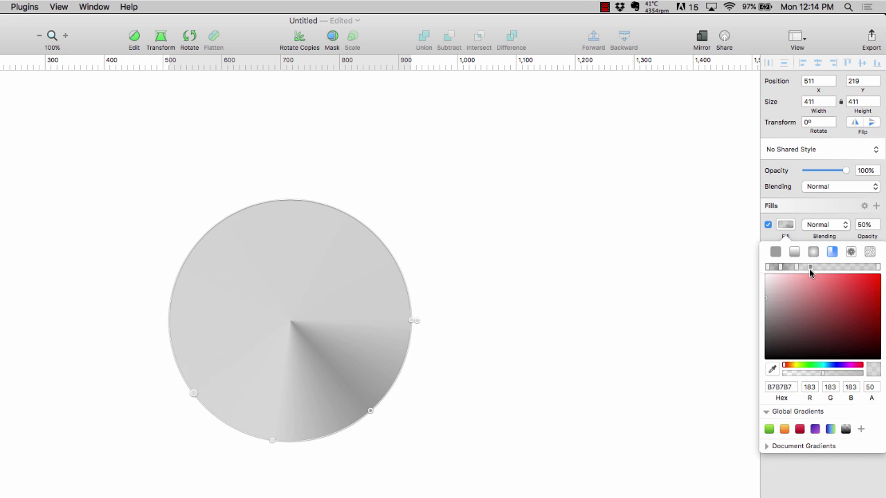
{"action": "left_click", "coordinate": [767, 318]}
{"action": "left_click_drag", "start_coordinate": [767, 322], "coordinate": [765, 341]}
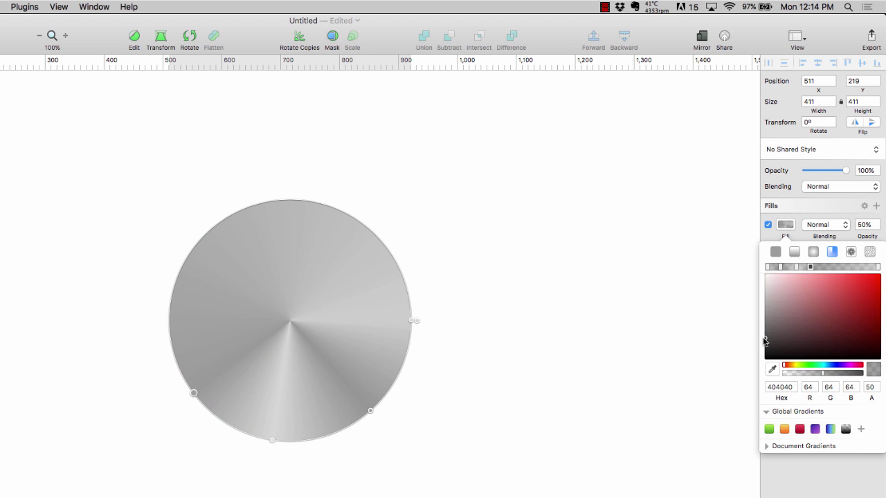
Step: Add three more stops toward the right end, alternating light grey and 424242
{"action": "left_click", "coordinate": [825, 267]}
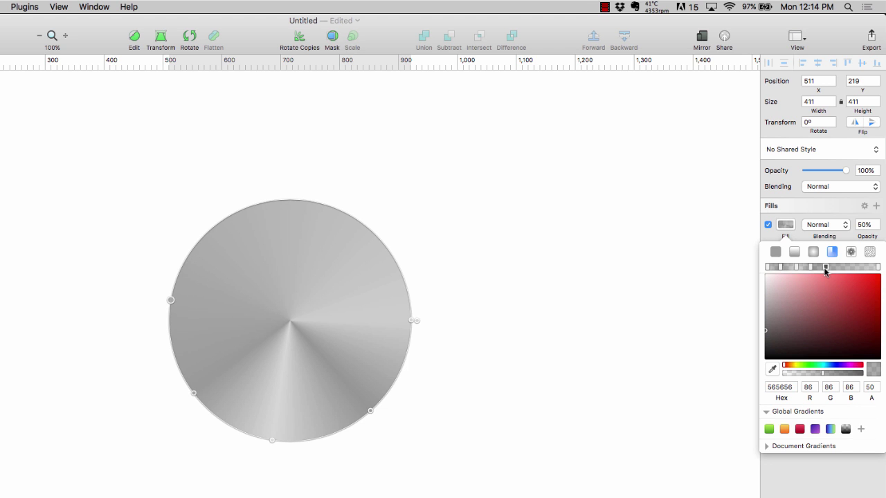
{"action": "left_click_drag", "start_coordinate": [768, 298], "coordinate": [764, 298]}
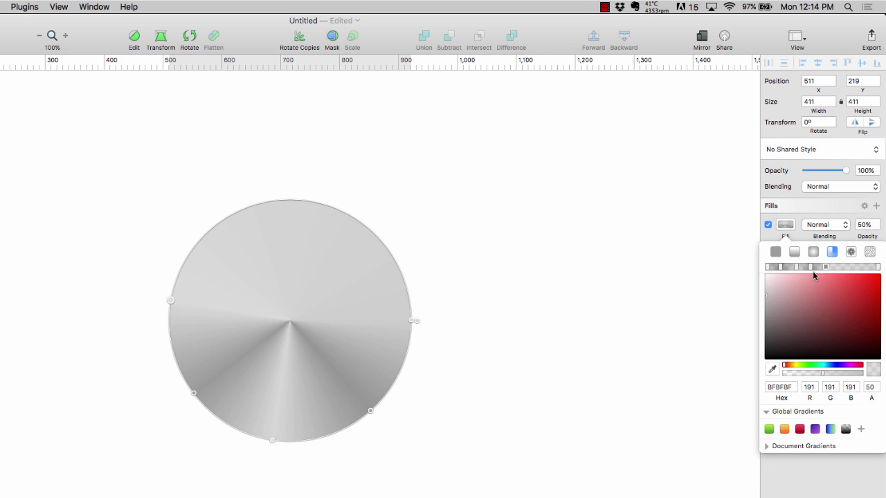
{"action": "left_click", "coordinate": [840, 267]}
{"action": "left_click_drag", "start_coordinate": [770, 329], "coordinate": [765, 339]}
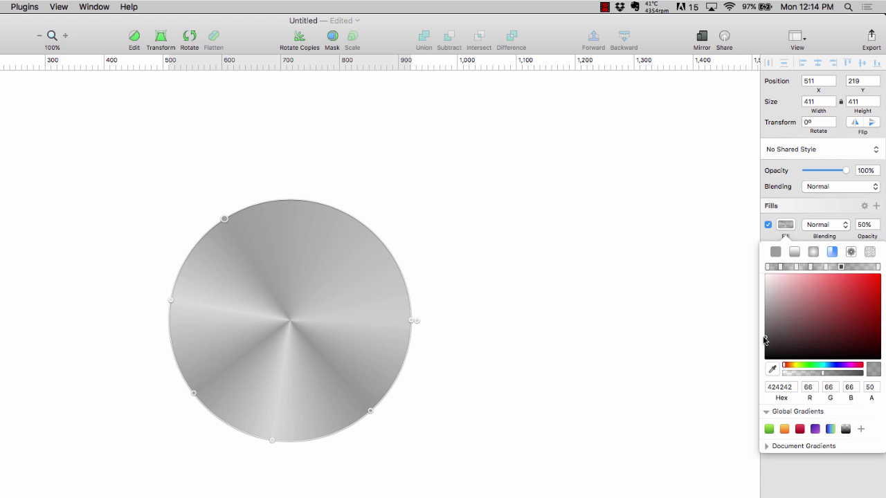
{"action": "left_click", "coordinate": [861, 267]}
{"action": "left_click_drag", "start_coordinate": [768, 303], "coordinate": [762, 295]}
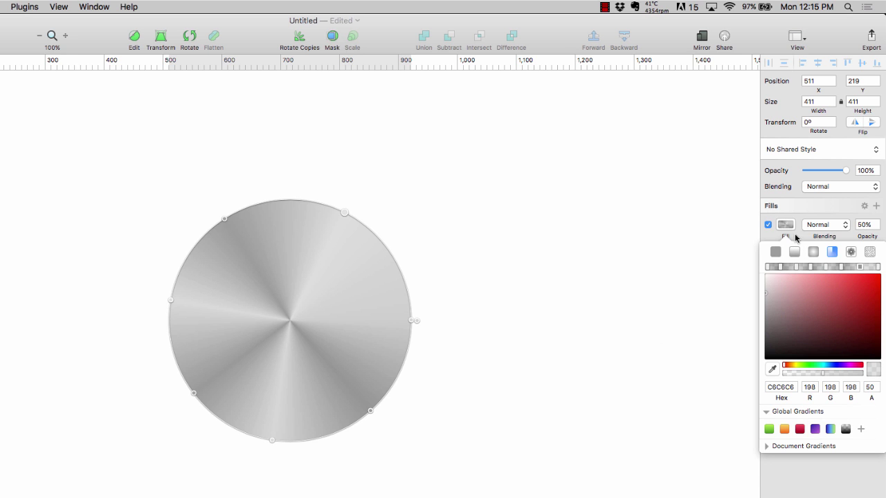
Step: Give the circle a 3 px border positioned outside
{"action": "left_click", "coordinate": [686, 258]}
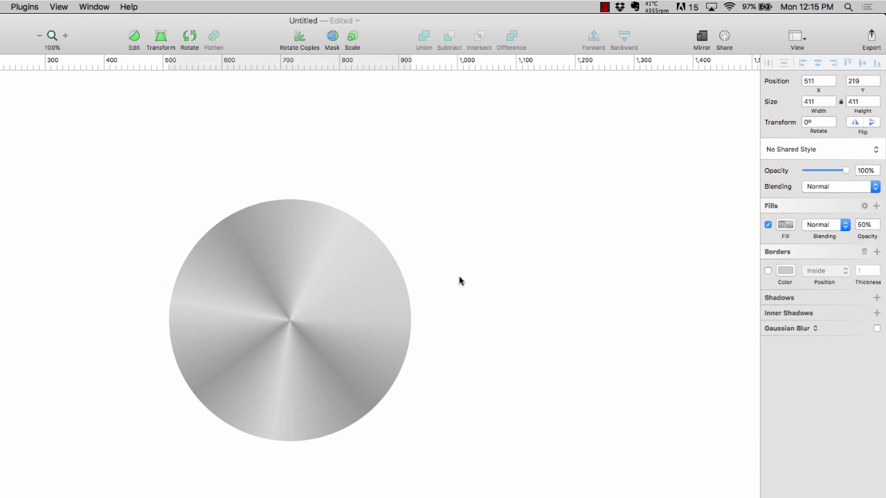
{"action": "left_click", "coordinate": [459, 277]}
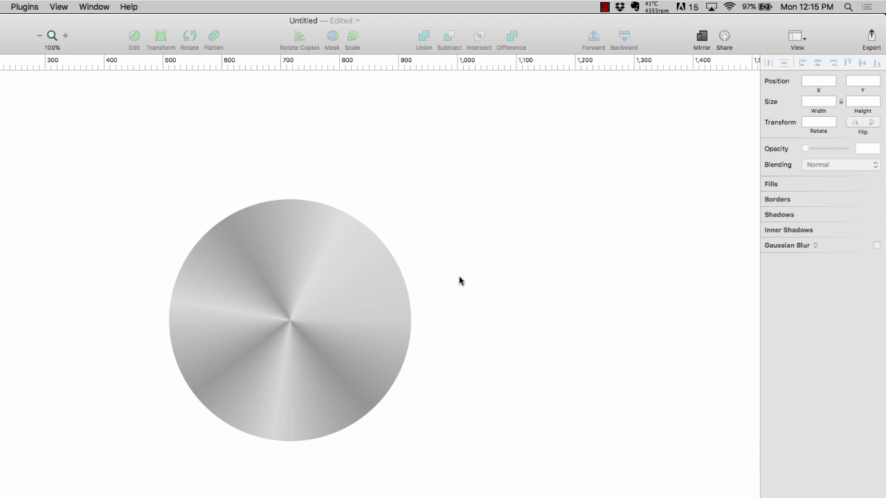
{"action": "left_click", "coordinate": [394, 309]}
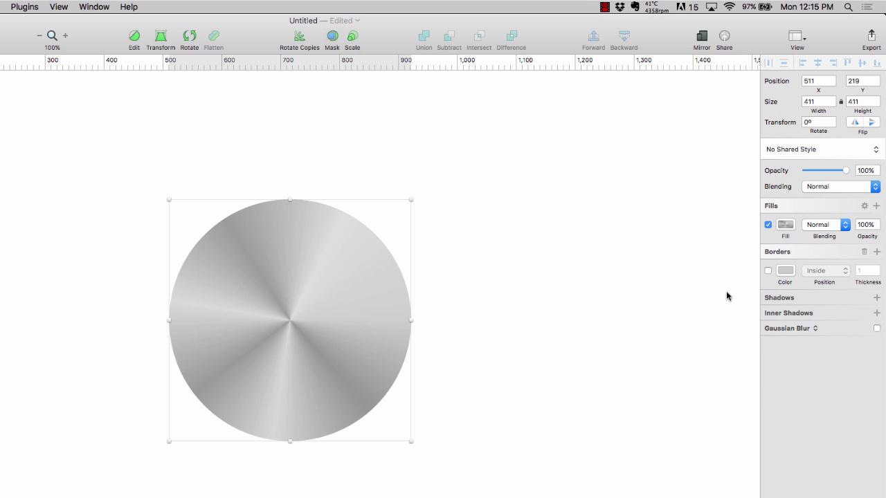
{"action": "left_click", "coordinate": [767, 272]}
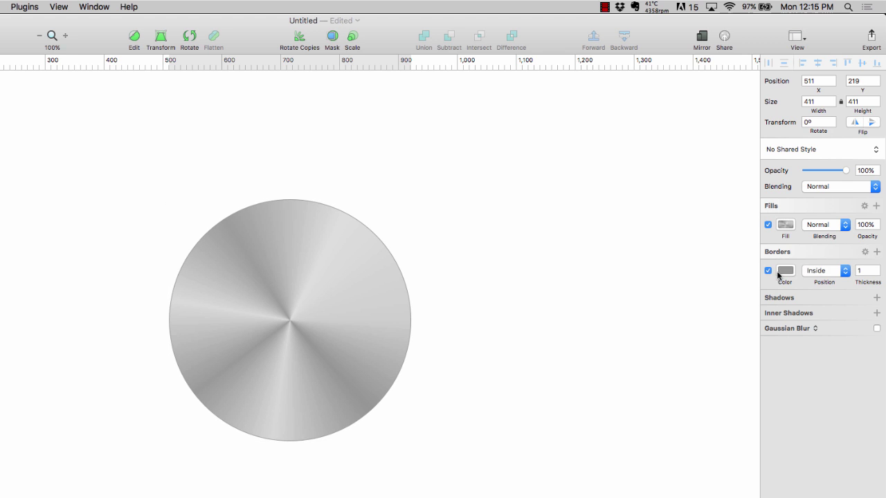
{"action": "left_click", "coordinate": [878, 269]}
{"action": "left_click", "coordinate": [878, 268]}
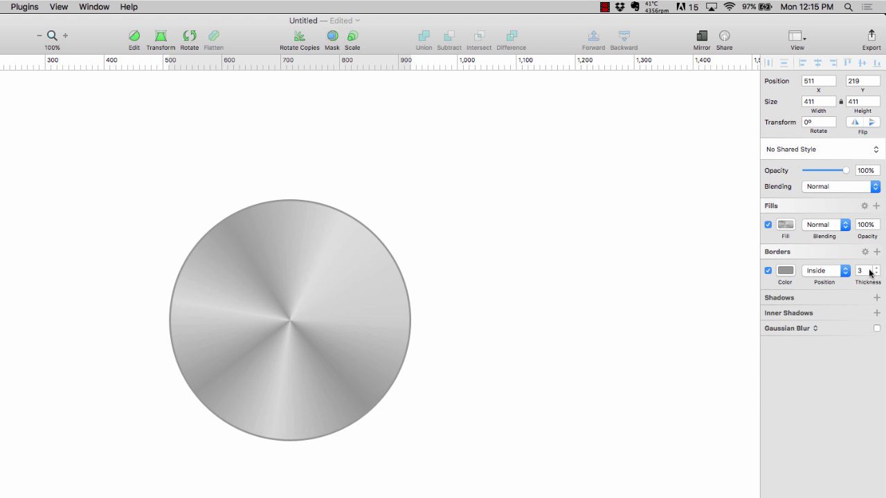
{"action": "left_click", "coordinate": [816, 273]}
{"action": "left_click", "coordinate": [819, 280]}
Step: Darken the border colour to mid grey and add a default drop shadow
{"action": "left_click", "coordinate": [791, 275]}
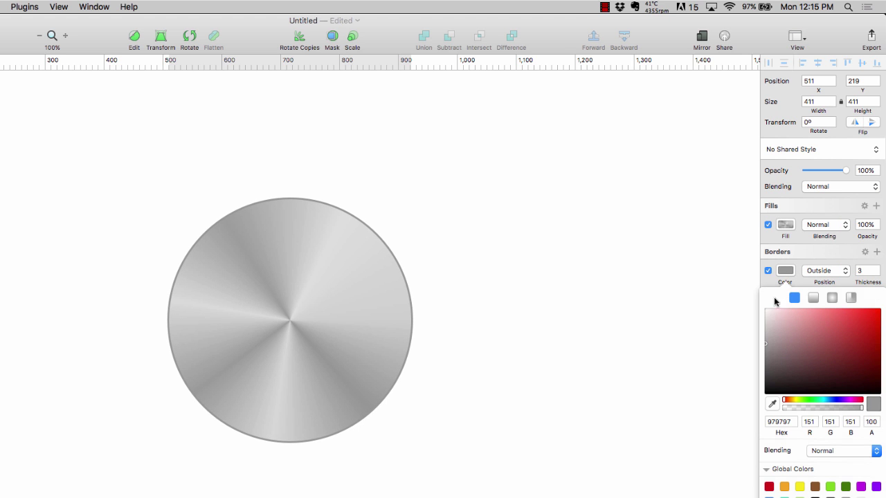
{"action": "mouse_move", "coordinate": [770, 346]}
{"action": "left_mouse_down"}
{"action": "mouse_move", "coordinate": [766, 365]}
{"action": "mouse_move", "coordinate": [765, 357]}
{"action": "left_mouse_up"}
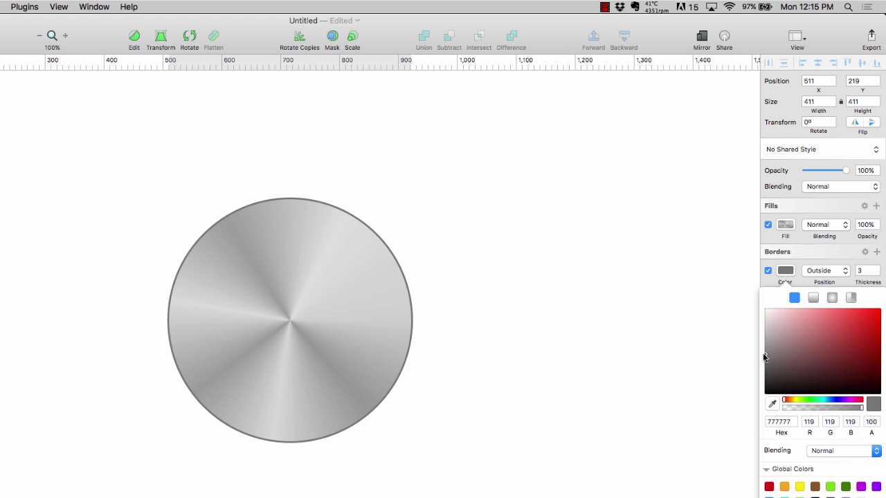
{"action": "left_click", "coordinate": [798, 275]}
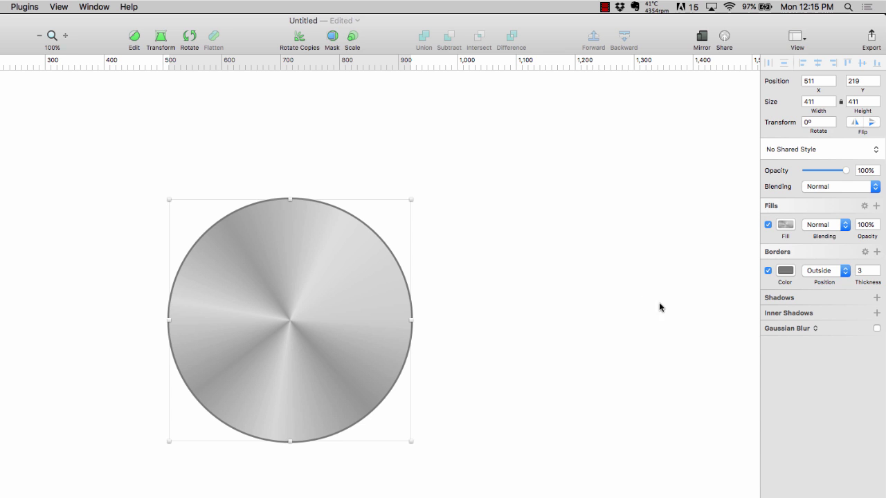
{"action": "left_click", "coordinate": [774, 301]}
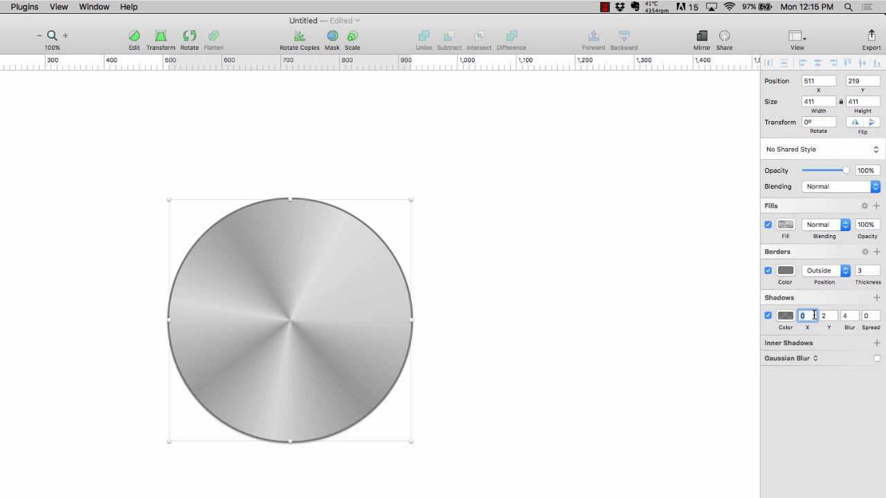
{"action": "left_click", "coordinate": [627, 316]}
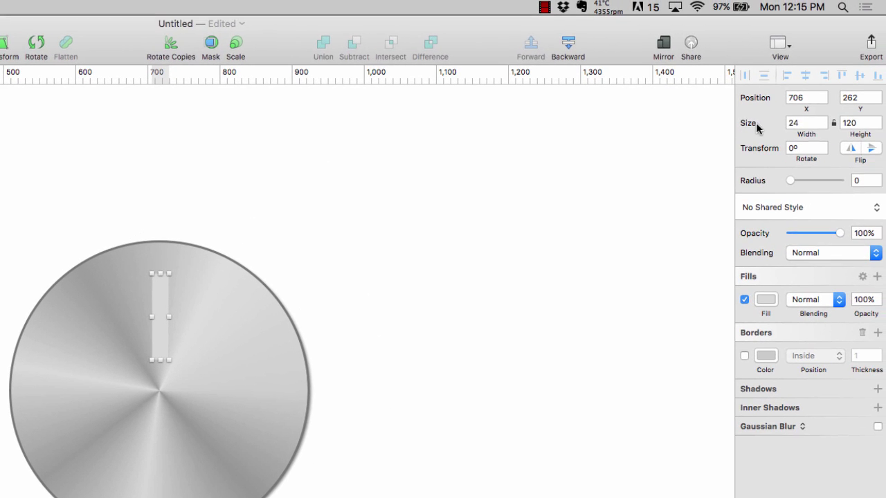
Step: Set the bar's width to 20 and nudge it into place on the knob
{"action": "left_click", "coordinate": [796, 125]}
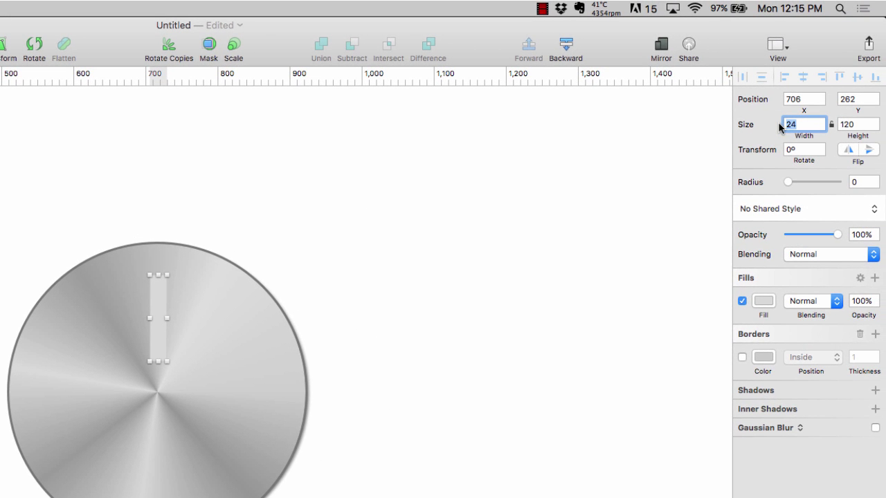
{"action": "type", "text": "20"}
{"action": "key", "text": "Return"}
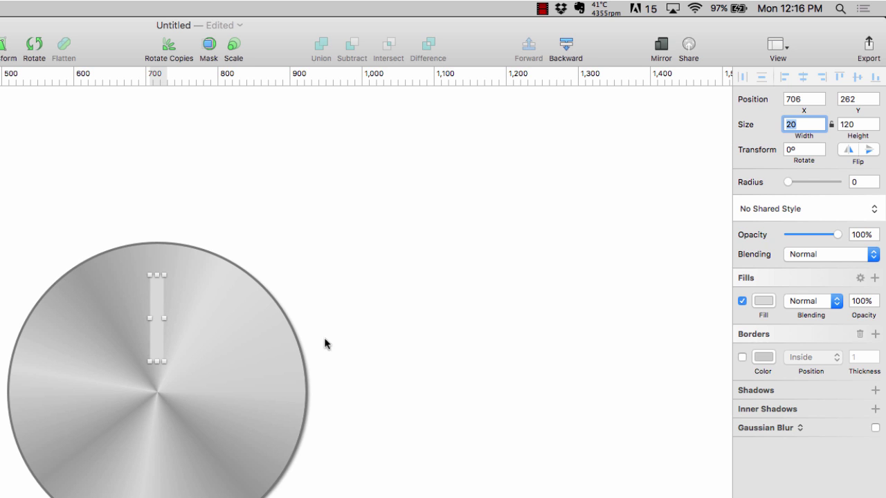
{"action": "left_click_drag", "start_coordinate": [158, 332], "coordinate": [159, 332]}
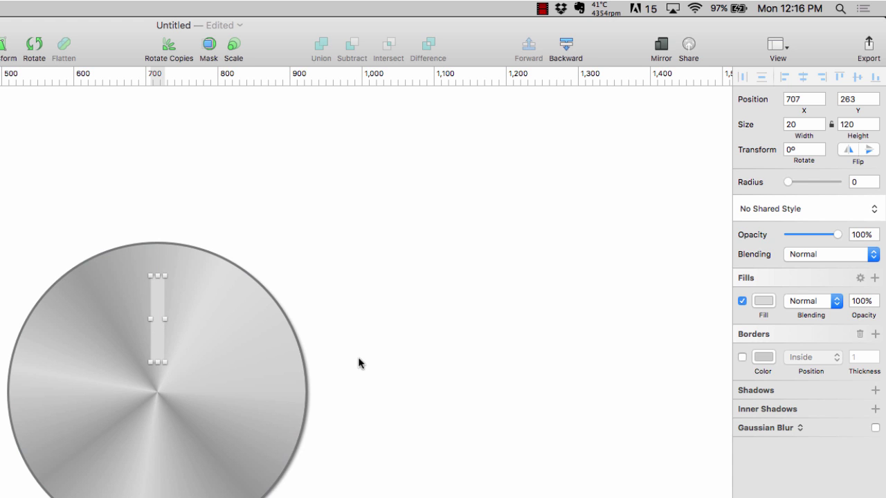
Step: Fill the bar with bright green 19EE9D
{"action": "left_click", "coordinate": [763, 302]}
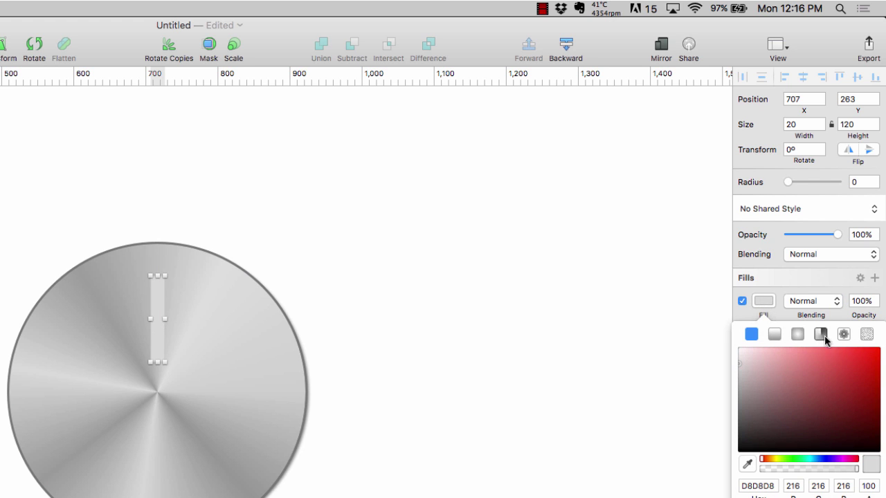
{"action": "left_click", "coordinate": [858, 356]}
{"action": "left_click_drag", "start_coordinate": [858, 355], "coordinate": [863, 356]}
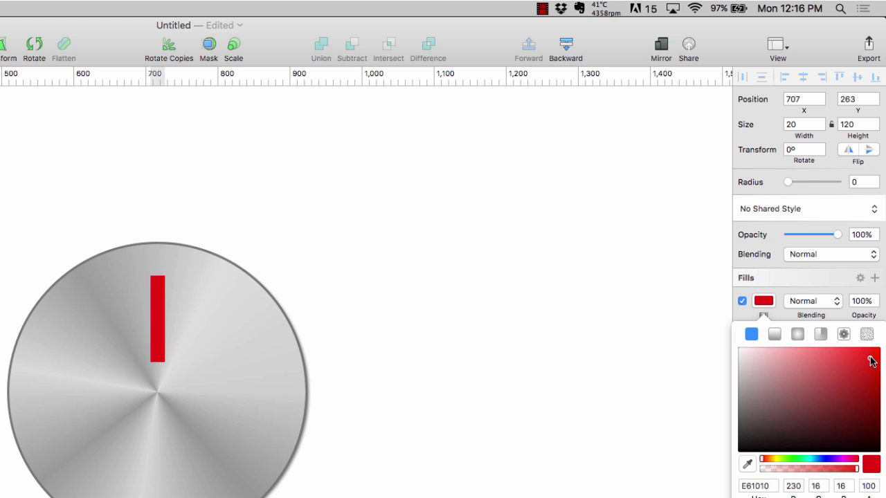
{"action": "left_click_drag", "start_coordinate": [872, 361], "coordinate": [860, 354]}
{"action": "left_click", "coordinate": [804, 462]}
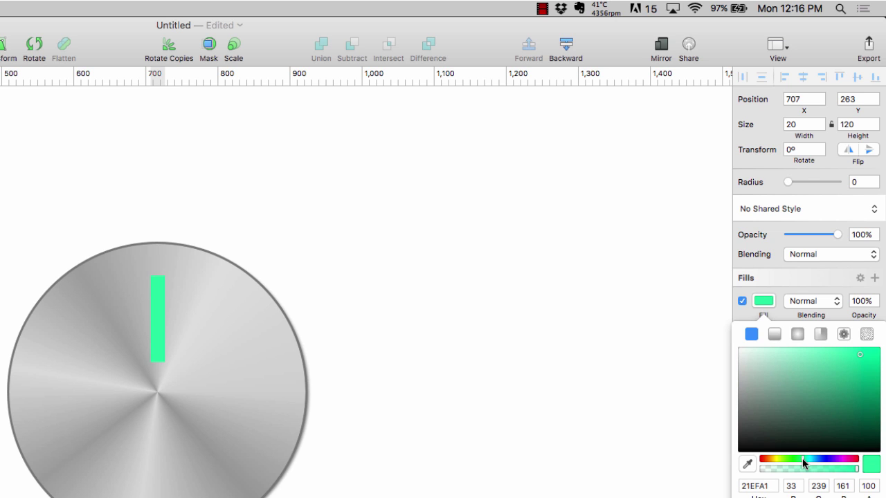
{"action": "left_click", "coordinate": [869, 357]}
{"action": "left_click", "coordinate": [865, 355]}
{"action": "left_click", "coordinate": [774, 307]}
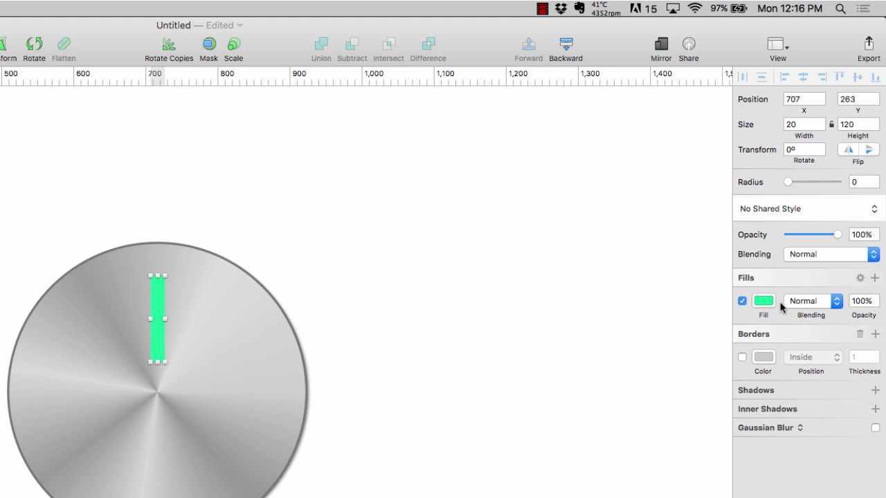
Step: Add an inner shadow to the green bar with X offset 3 and Y offset 2
{"action": "left_click", "coordinate": [770, 409]}
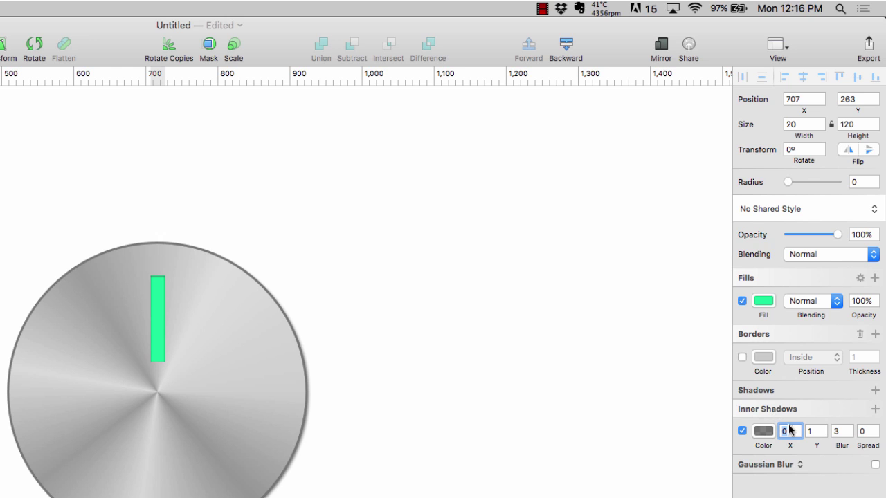
{"action": "type", "text": "3"}
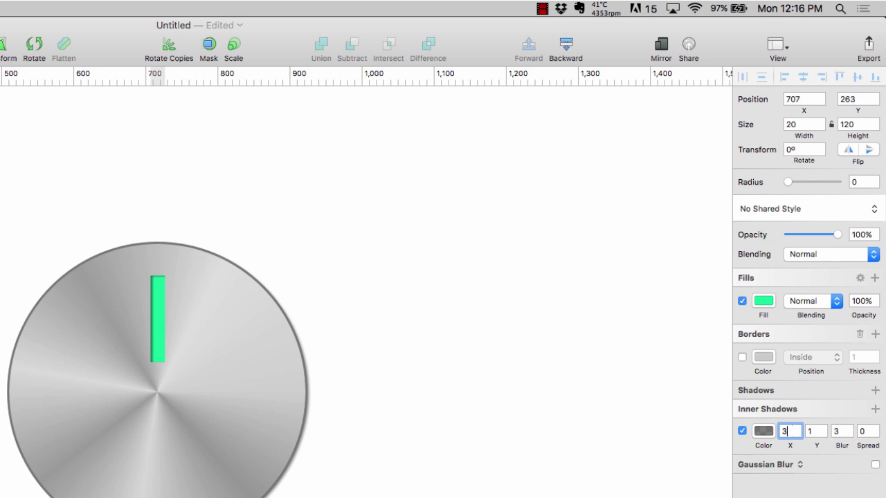
{"action": "key", "text": "Tab"}
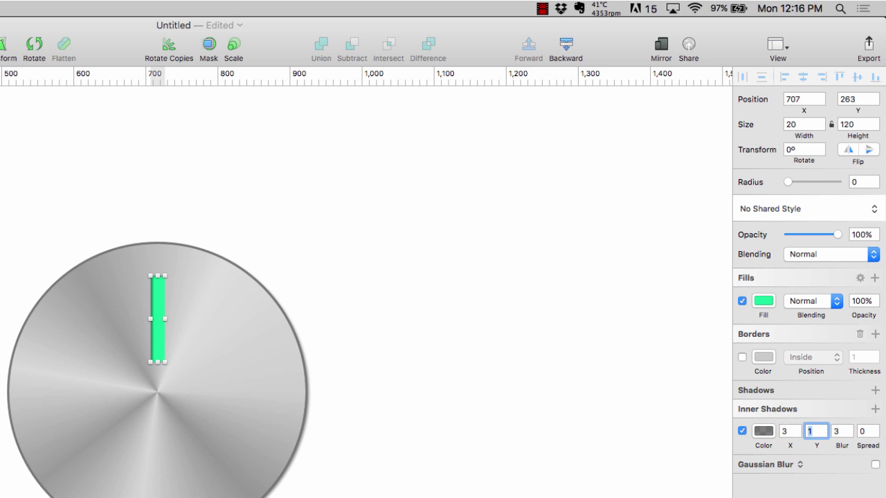
{"action": "type", "text": "2"}
{"action": "key", "text": "Return"}
{"action": "left_click", "coordinate": [342, 301]}
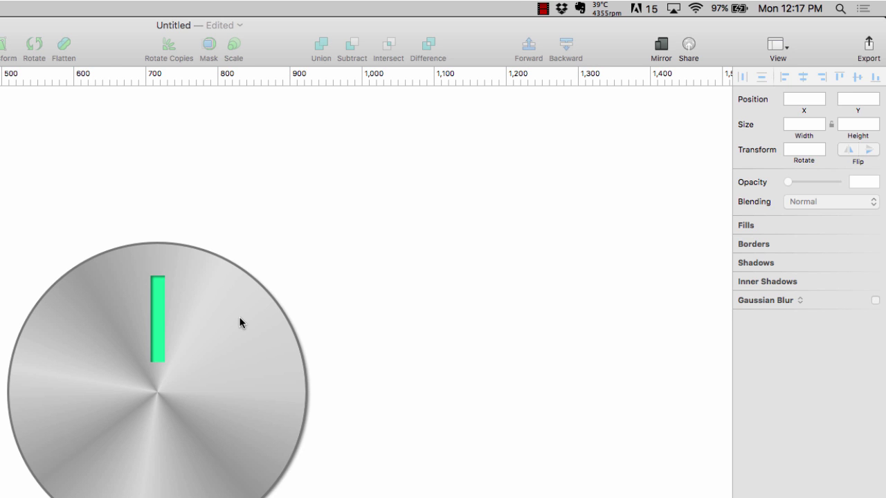
Step: Subtract a 290 px circle from a 318 px circle, leaving a light grey D8D8D8 ring
{"action": "key", "text": "o"}
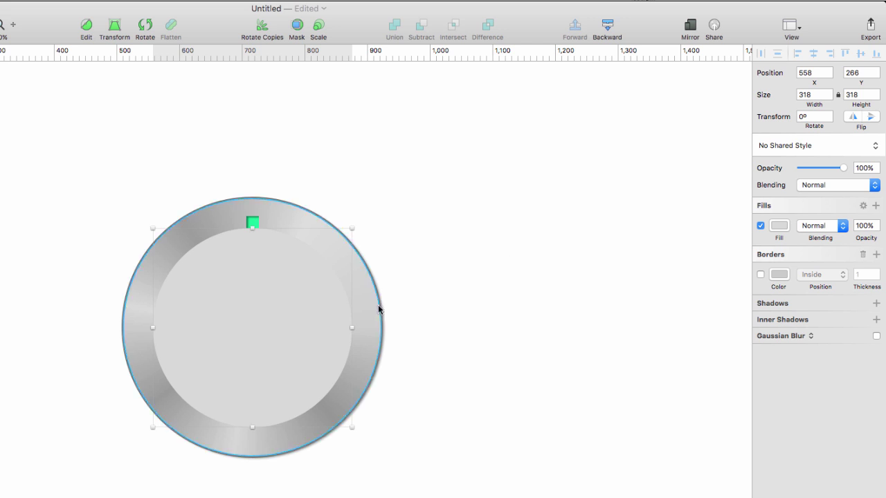
{"action": "left_click", "coordinate": [780, 227]}
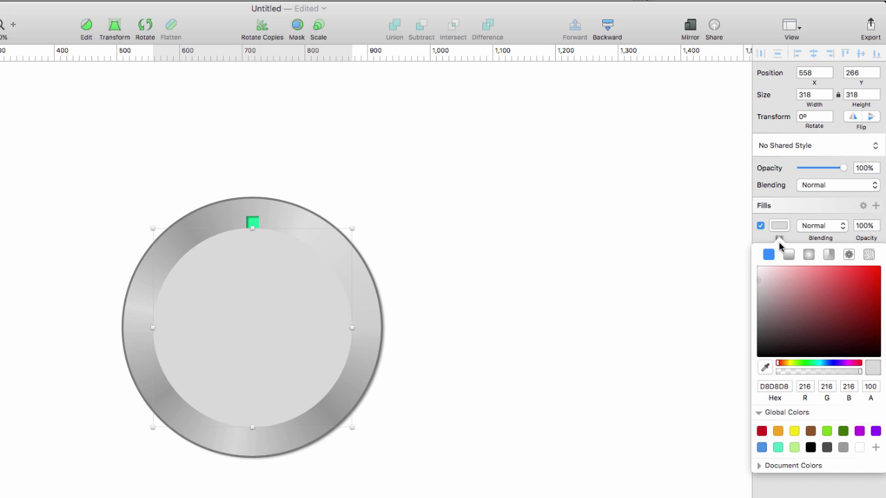
{"action": "left_click", "coordinate": [802, 272]}
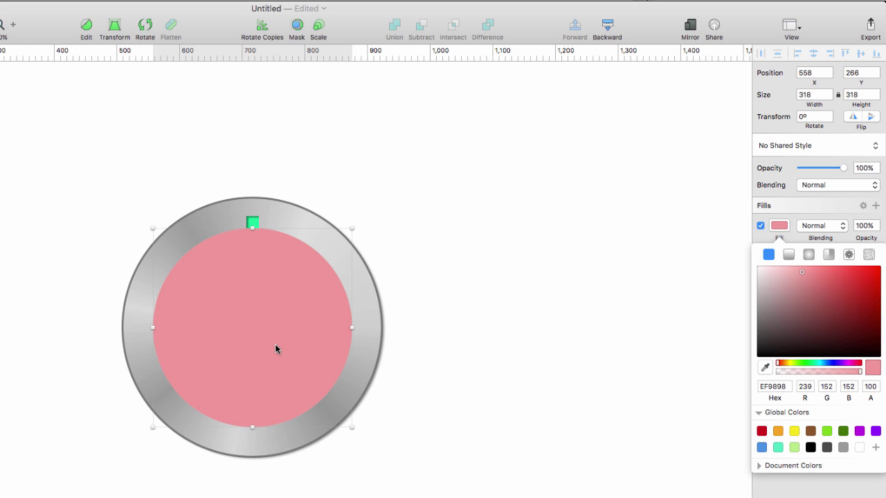
{"action": "key", "text": "alt"}
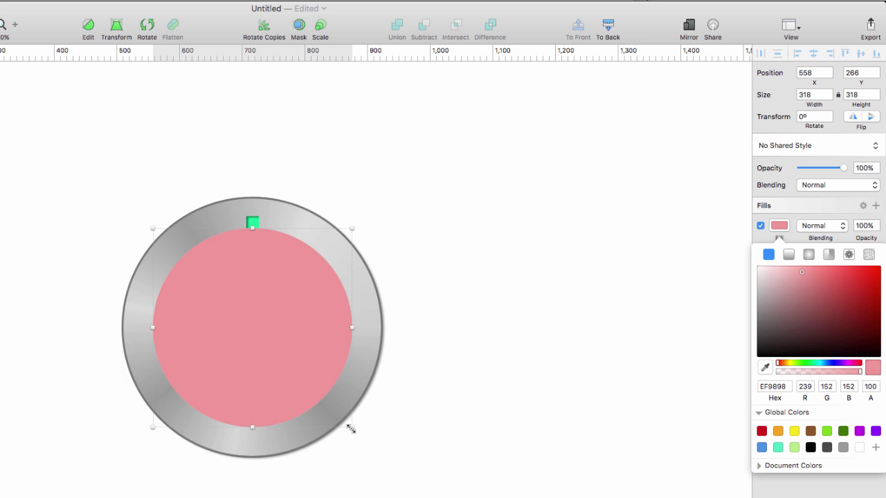
{"action": "left_click_drag", "start_coordinate": [351, 430], "coordinate": [340, 412]}
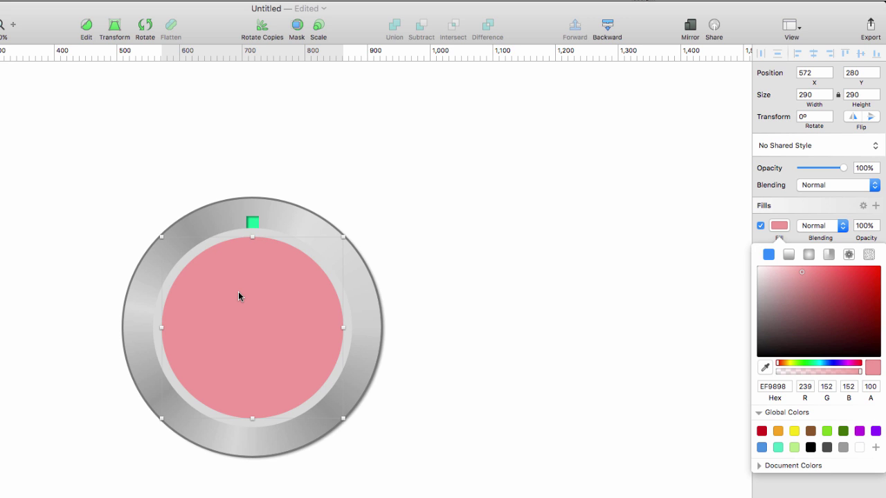
{"action": "left_click", "coordinate": [225, 239]}
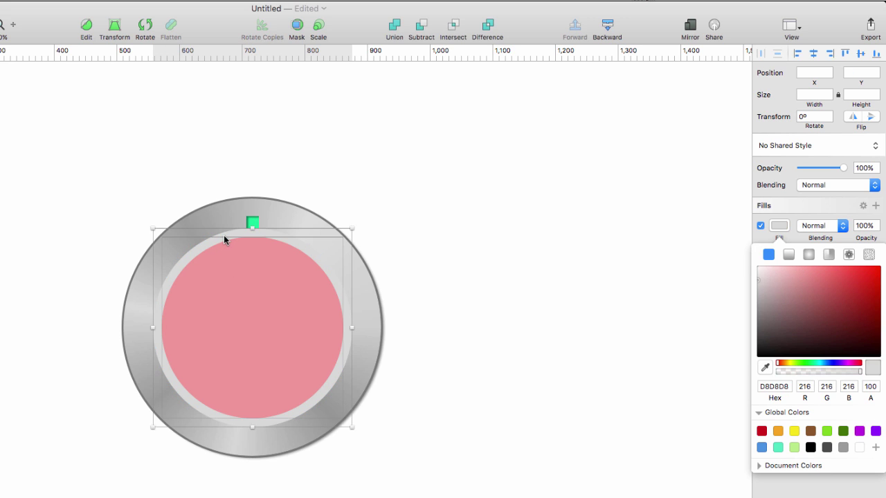
{"action": "left_click", "coordinate": [421, 28]}
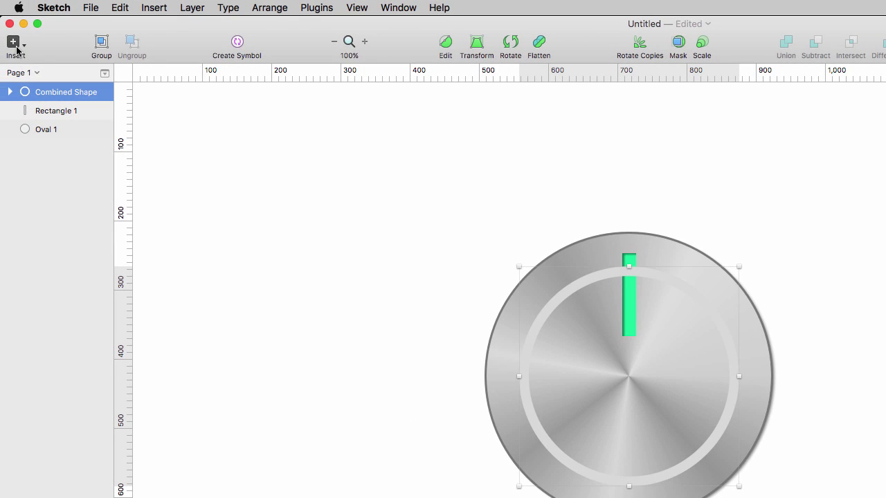
Step: Draw a triangle above the knob and flip it to point downward
{"action": "left_click", "coordinate": [14, 44]}
{"action": "mouse_move", "coordinate": [65, 102]}
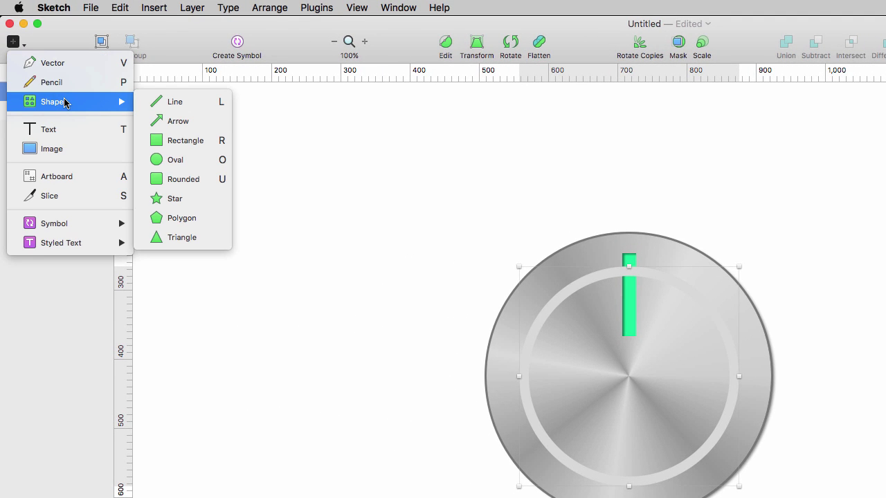
{"action": "left_click", "coordinate": [192, 239]}
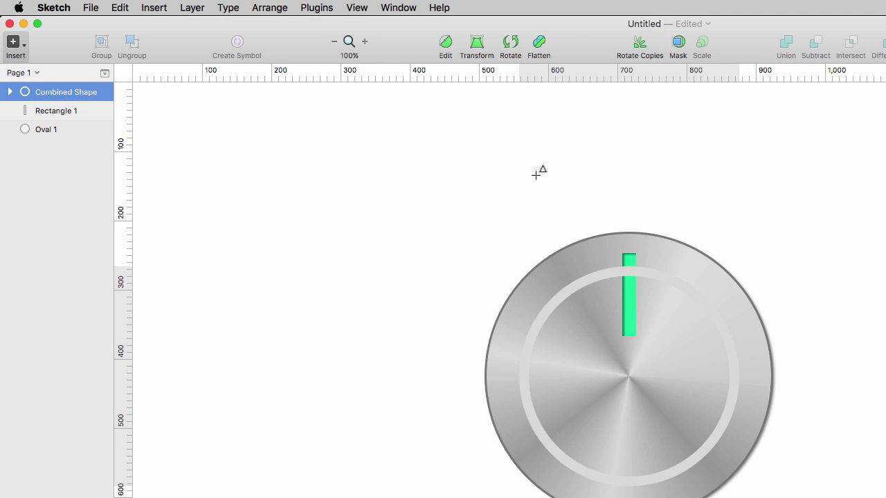
{"action": "left_click_drag", "start_coordinate": [534, 168], "coordinate": [746, 286]}
{"action": "left_click_drag", "start_coordinate": [641, 218], "coordinate": [628, 209]}
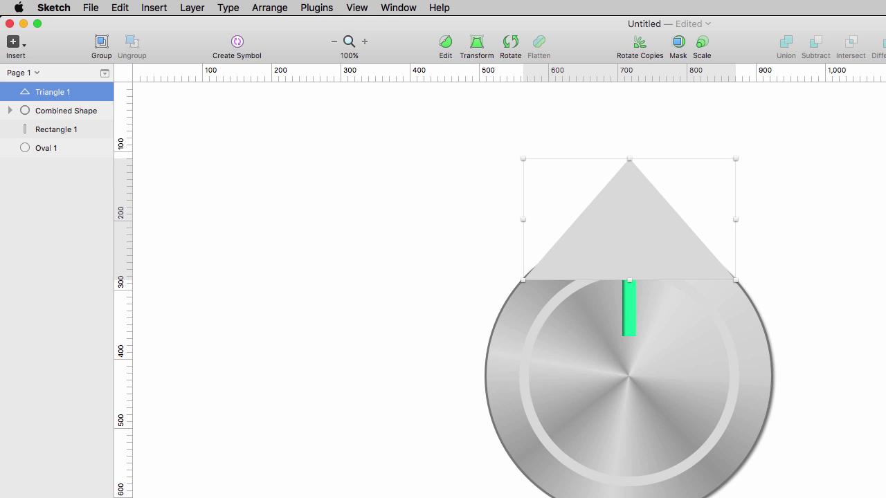
{"action": "key", "text": "shift+super+v"}
Step: Centre the triangle on the knob and lower it about 30 px over the ring
{"action": "left_click_drag", "start_coordinate": [631, 185], "coordinate": [630, 224]}
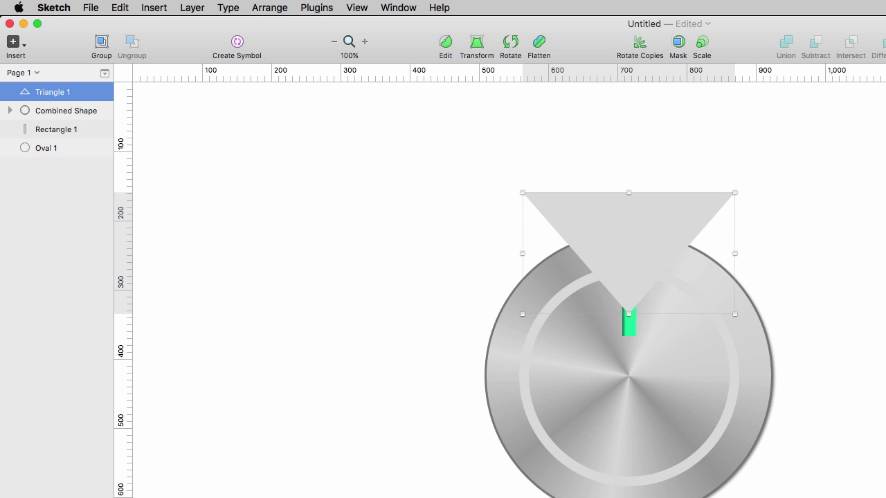
{"action": "key", "text": "ctrl+h"}
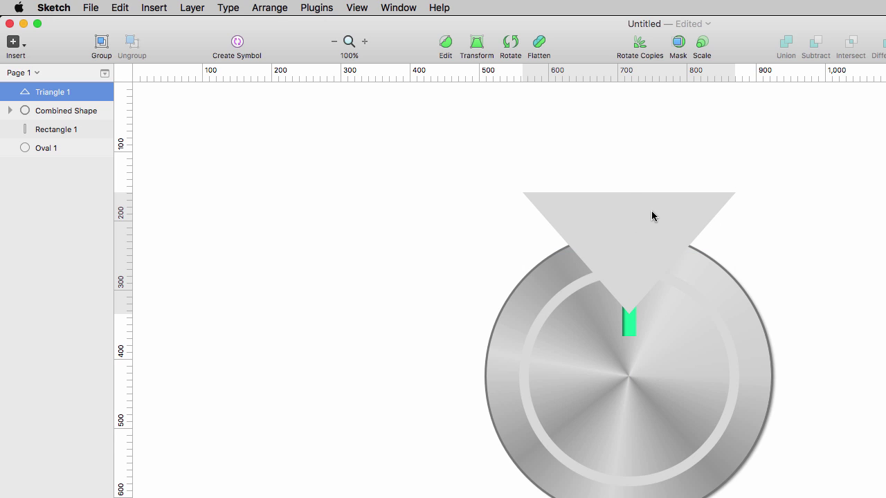
{"action": "left_click_drag", "start_coordinate": [651, 216], "coordinate": [650, 244]}
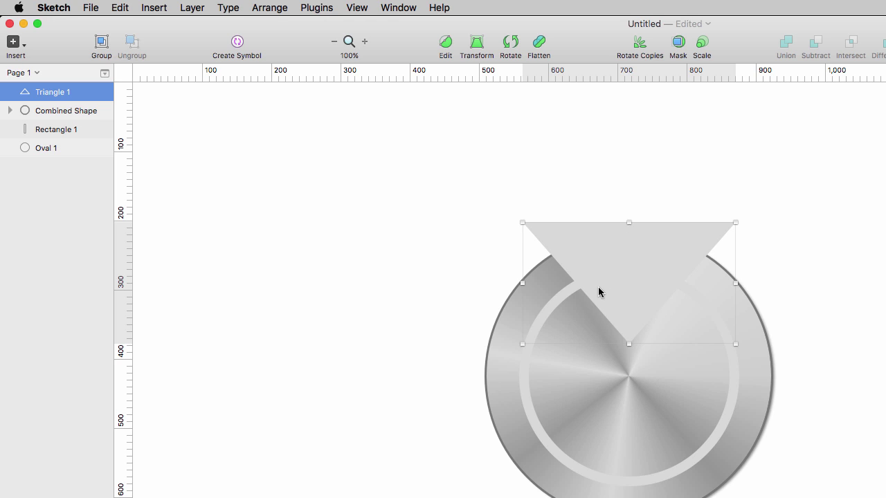
Step: Subtract the triangle from the ring, then edit Triangle 1's points inside the combined shape
{"action": "left_click", "coordinate": [526, 363], "text": "shift"}
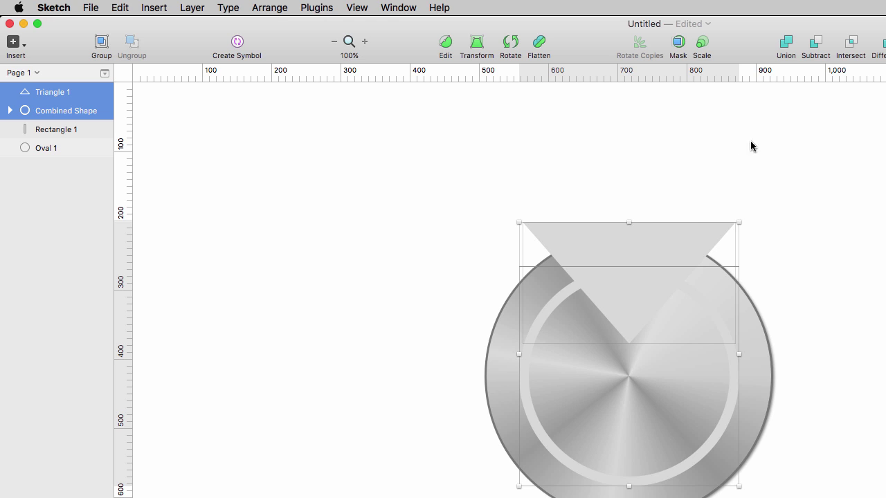
{"action": "left_click", "coordinate": [816, 46]}
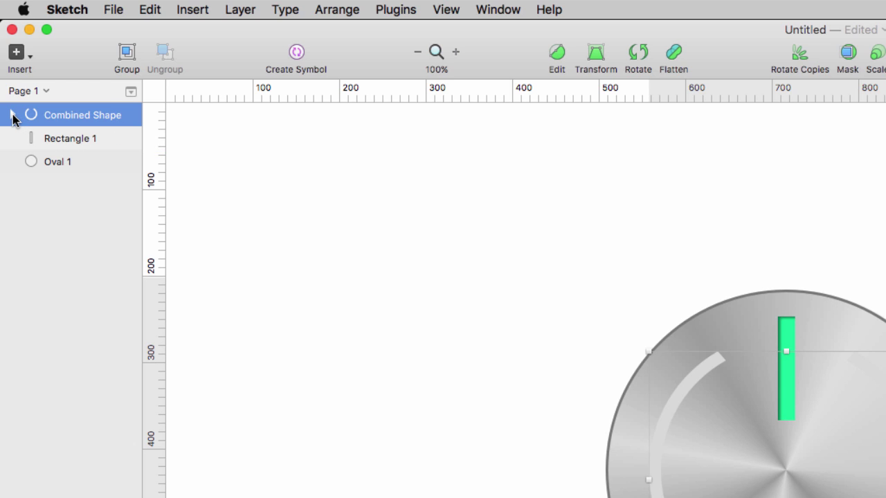
{"action": "left_click", "coordinate": [13, 116]}
{"action": "left_click", "coordinate": [69, 141]}
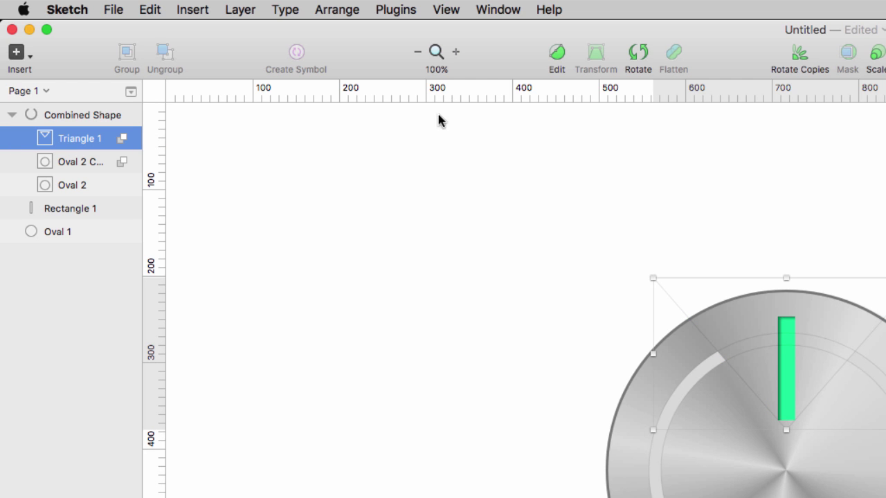
{"action": "left_click", "coordinate": [557, 55]}
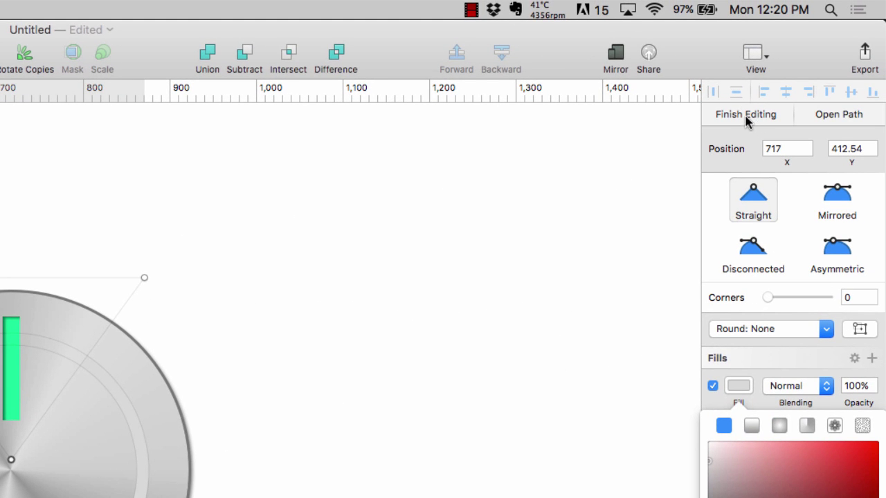
Step: Finish point editing and darken the broken ring's fill to B6B6B6
{"action": "left_click", "coordinate": [746, 118]}
{"action": "left_click", "coordinate": [413, 389]}
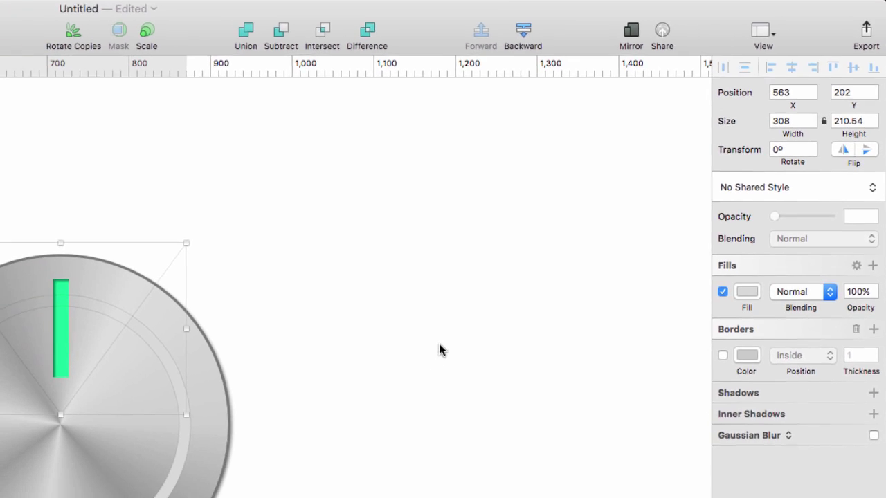
{"action": "left_click", "coordinate": [439, 349]}
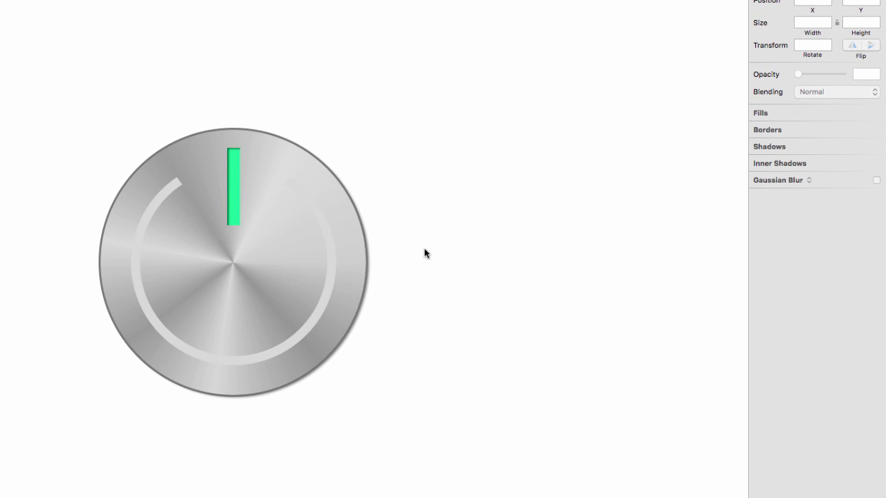
{"action": "left_click", "coordinate": [331, 283]}
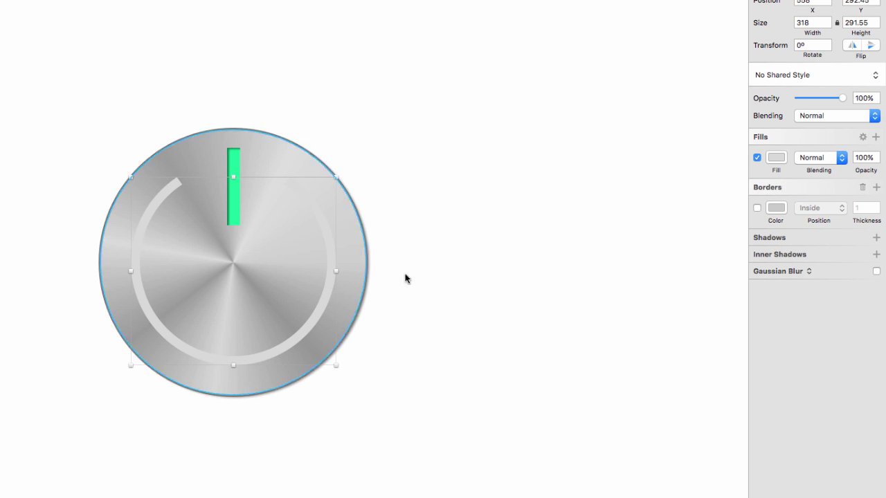
{"action": "left_click", "coordinate": [776, 159]}
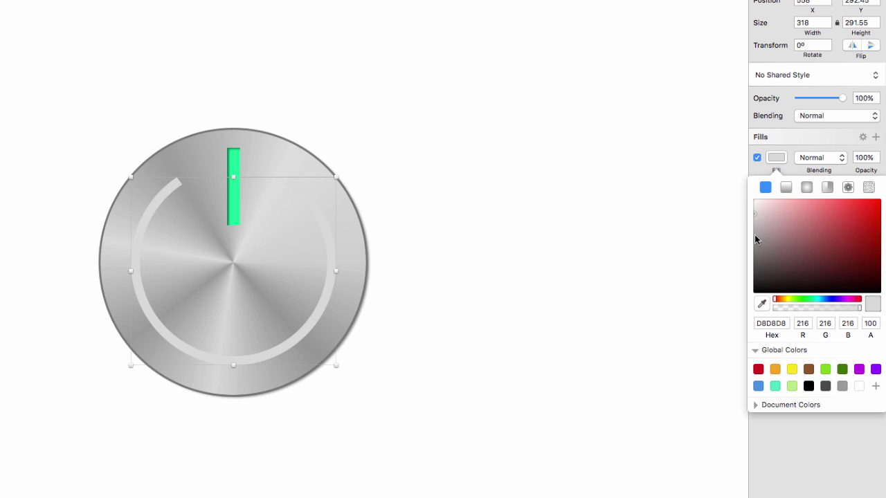
{"action": "left_click_drag", "start_coordinate": [754, 238], "coordinate": [752, 225]}
Step: Give the ring an inner shadow with X offset 3 and Y offset 2
{"action": "left_click", "coordinate": [779, 158]}
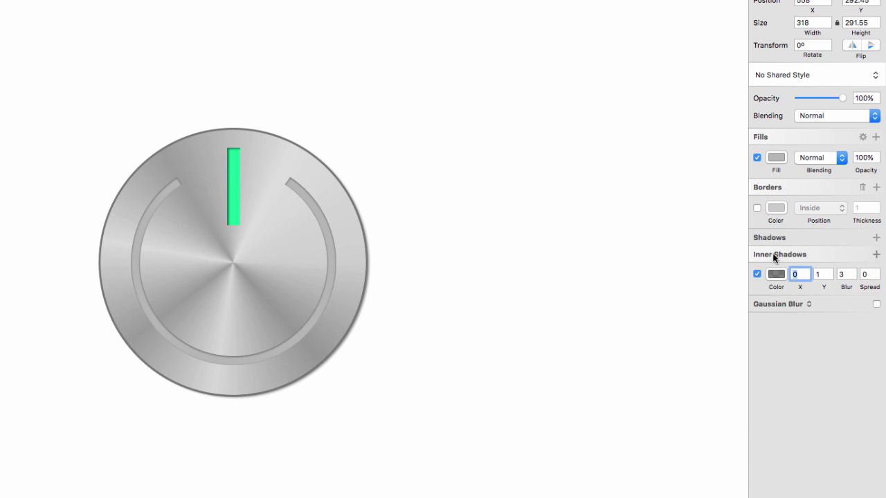
{"action": "left_click", "coordinate": [802, 275]}
{"action": "type", "text": "3"}
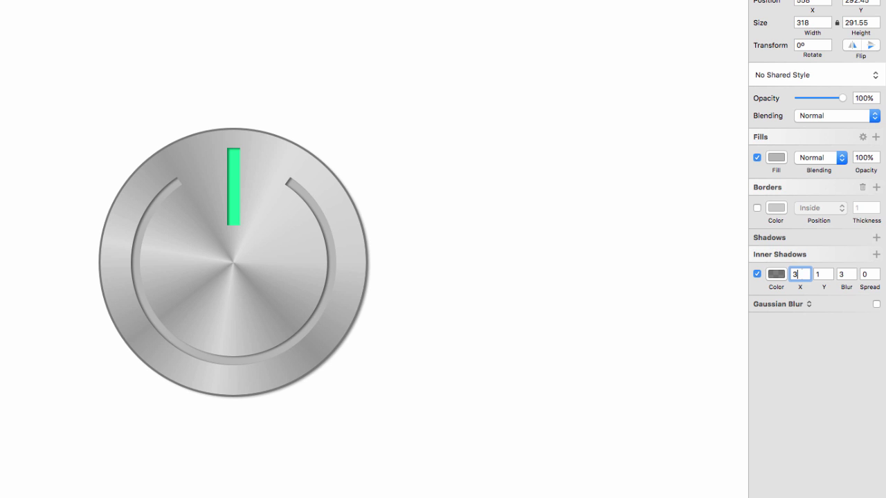
{"action": "key", "text": "Tab"}
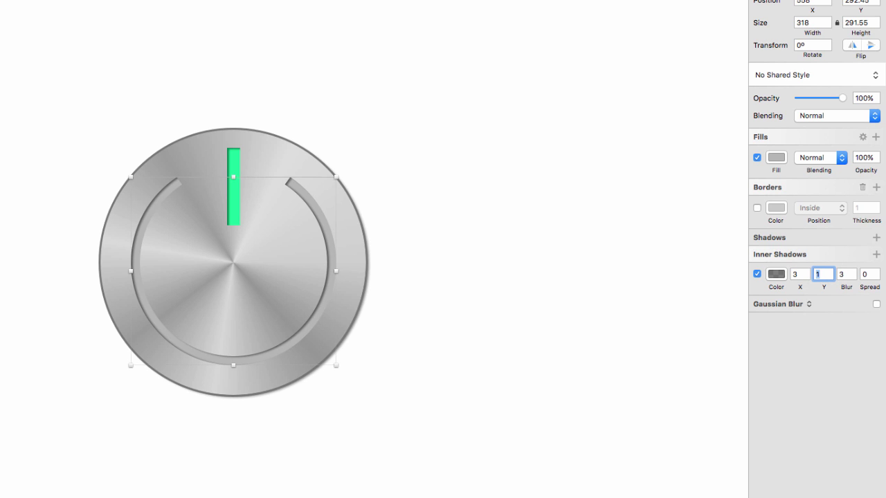
{"action": "type", "text": "2"}
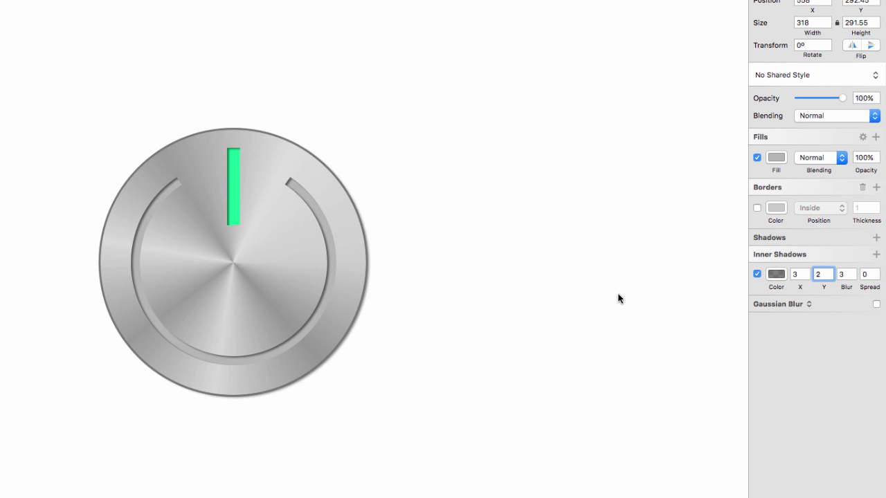
{"action": "left_click", "coordinate": [614, 294]}
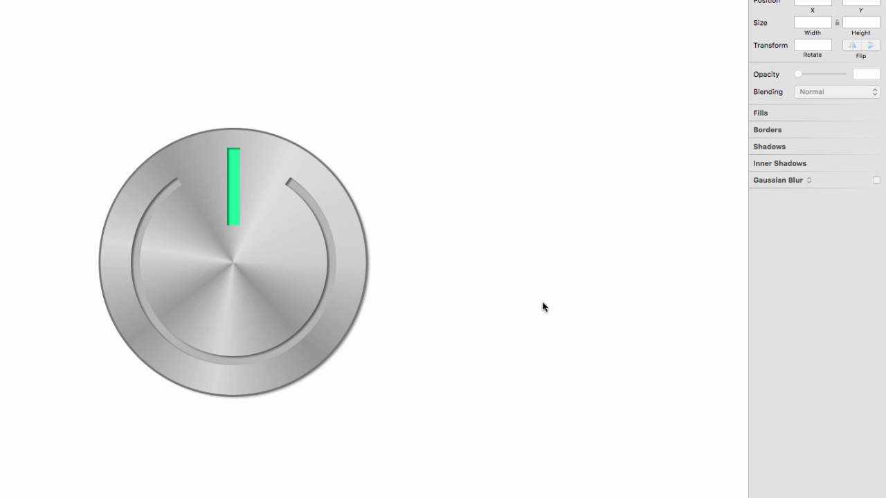
Step: Draw a small 20 × 20 circle at the knob's centre with the Oval tool
{"action": "key", "text": "o"}
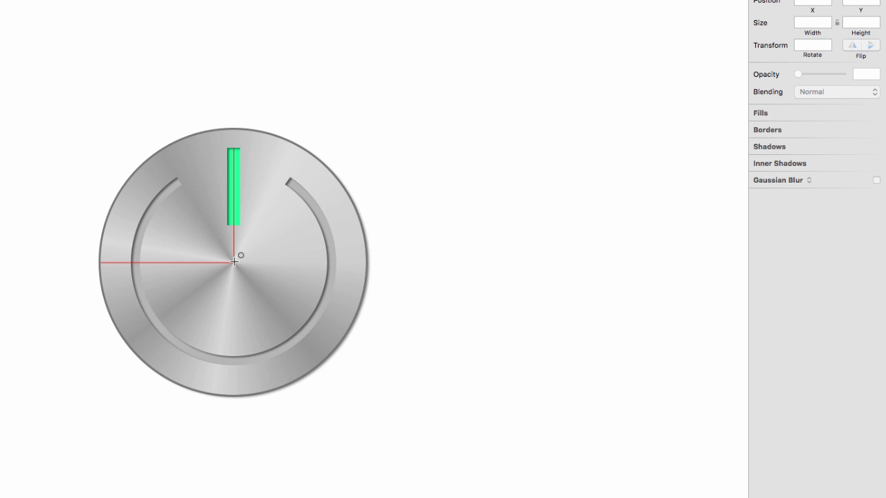
{"action": "left_click_drag", "start_coordinate": [234, 262], "coordinate": [244, 271]}
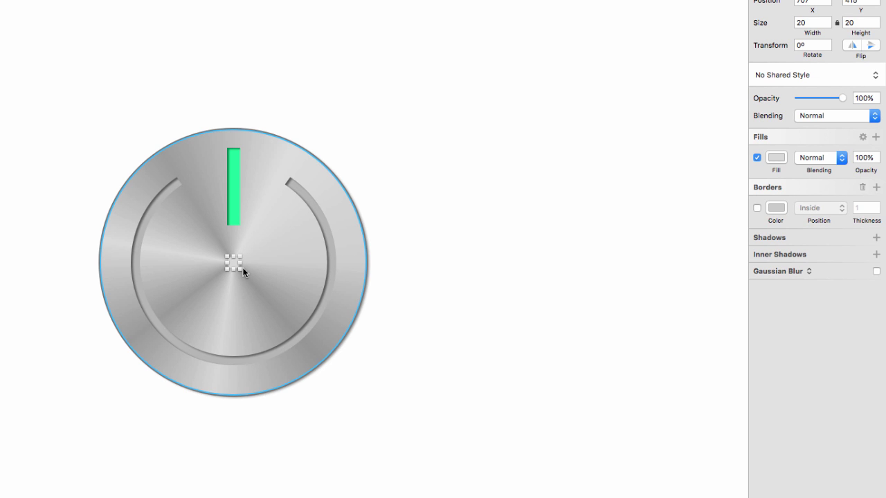
Step: Remove the small circle's fill and give it a near-black border at 5 alpha
{"action": "left_click", "coordinate": [757, 158]}
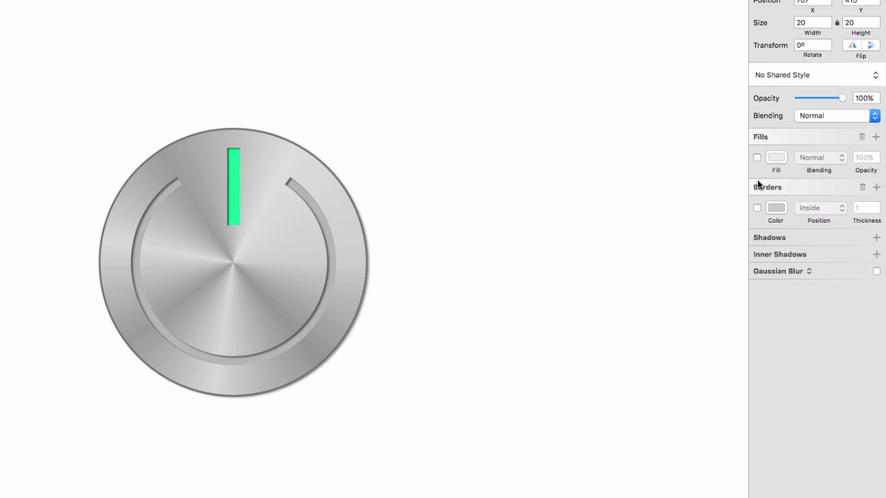
{"action": "left_click", "coordinate": [758, 207]}
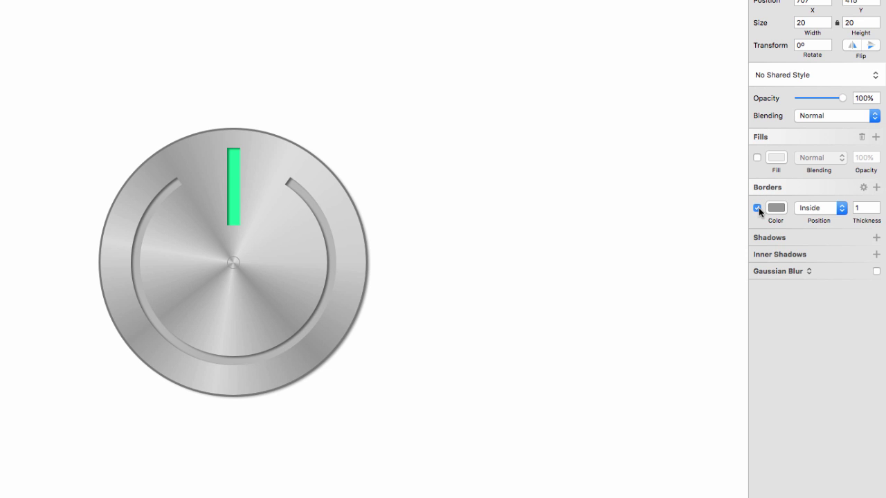
{"action": "left_click", "coordinate": [775, 208]}
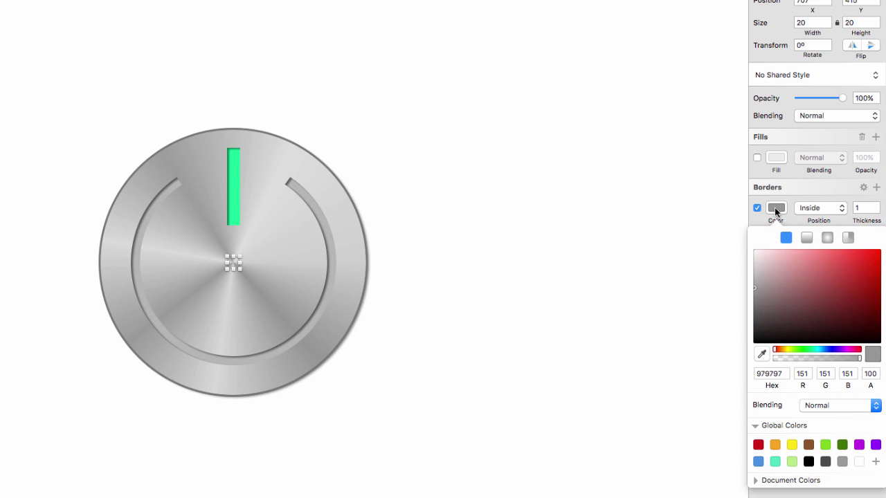
{"action": "left_click_drag", "start_coordinate": [754, 298], "coordinate": [750, 334]}
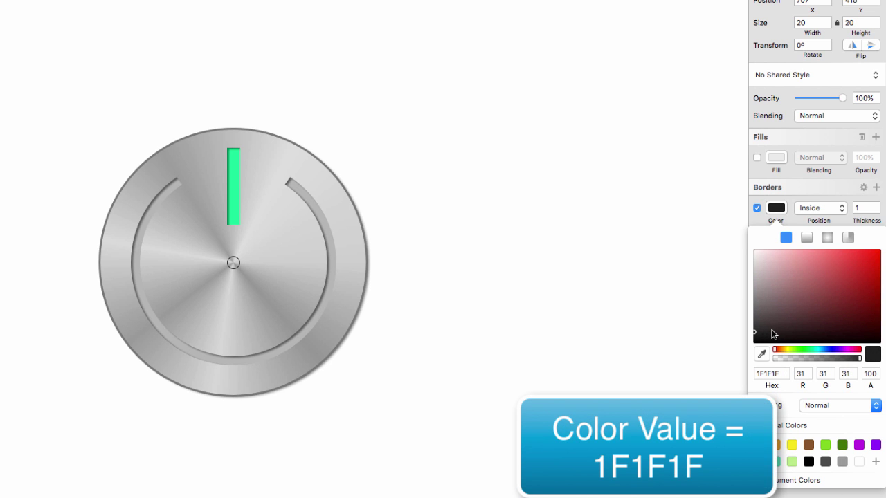
{"action": "left_click", "coordinate": [867, 373]}
{"action": "type", "text": "5"}
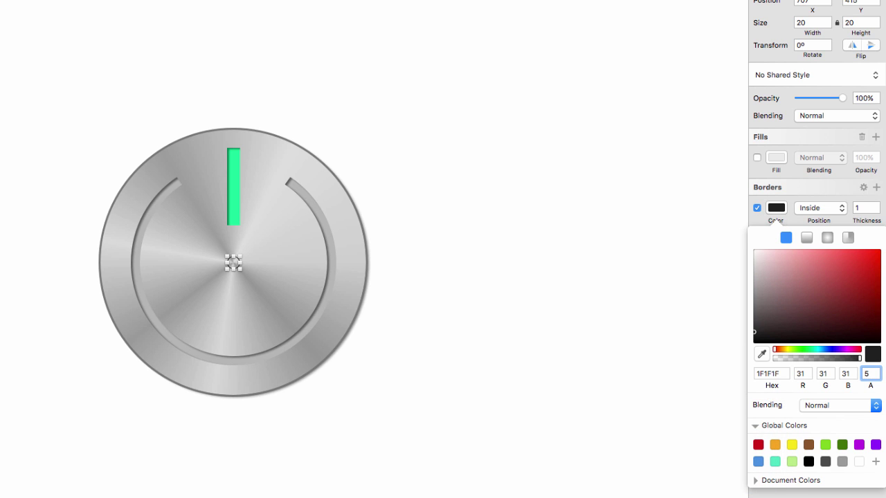
{"action": "key", "text": "Return"}
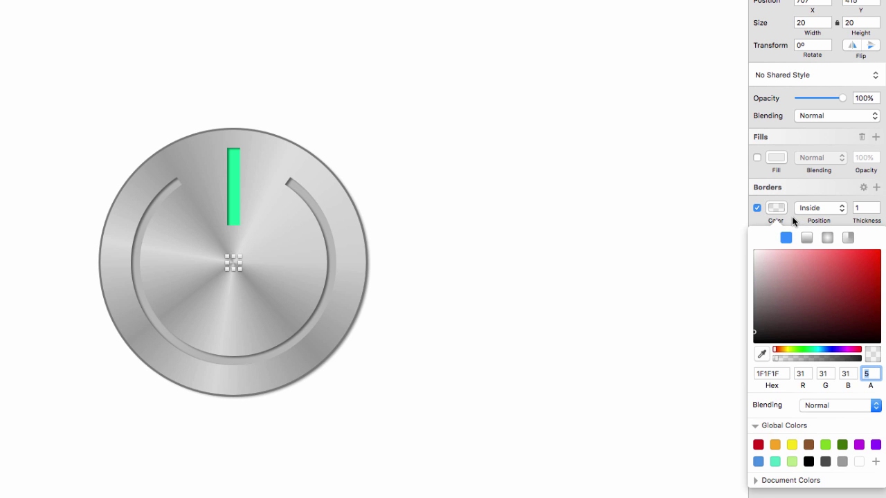
{"action": "left_click", "coordinate": [794, 219]}
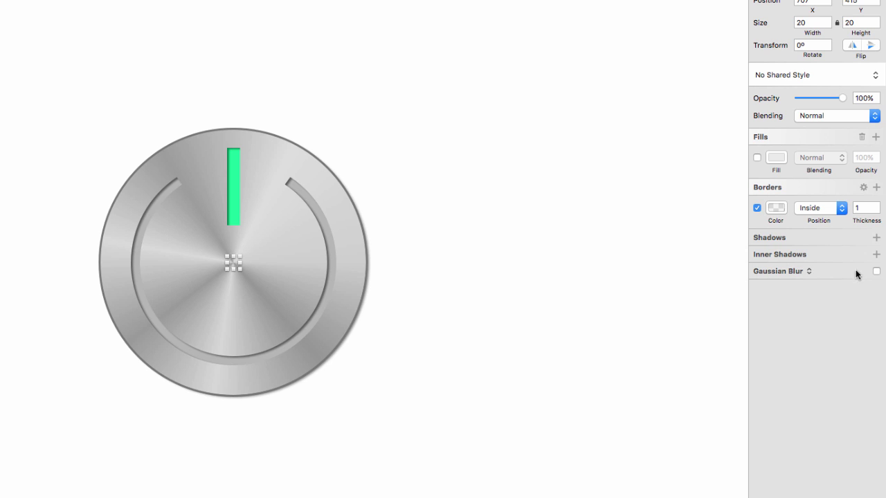
Step: Apply a 1px Gaussian blur to the centre ring
{"action": "left_click", "coordinate": [876, 272]}
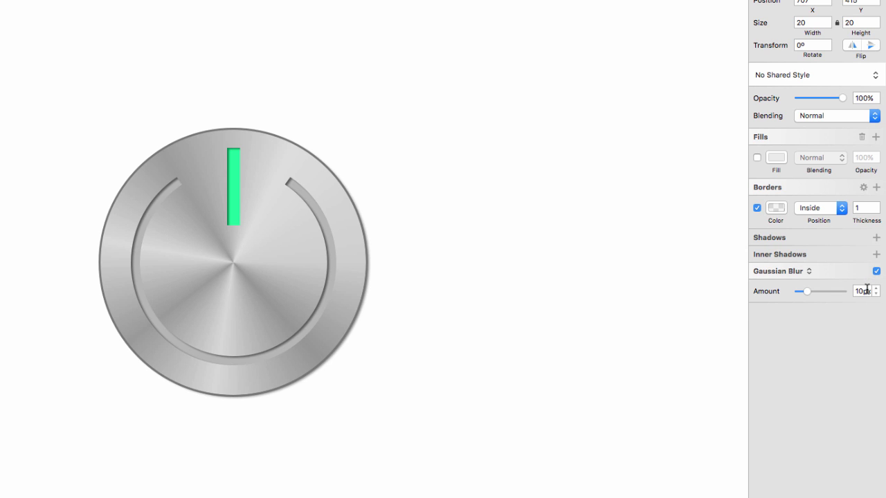
{"action": "left_click", "coordinate": [867, 290]}
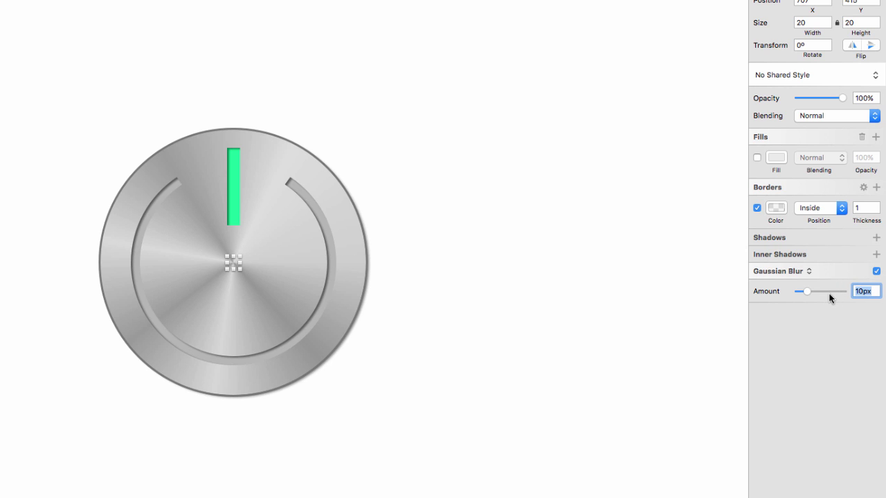
{"action": "type", "text": "1"}
{"action": "key", "text": "Return"}
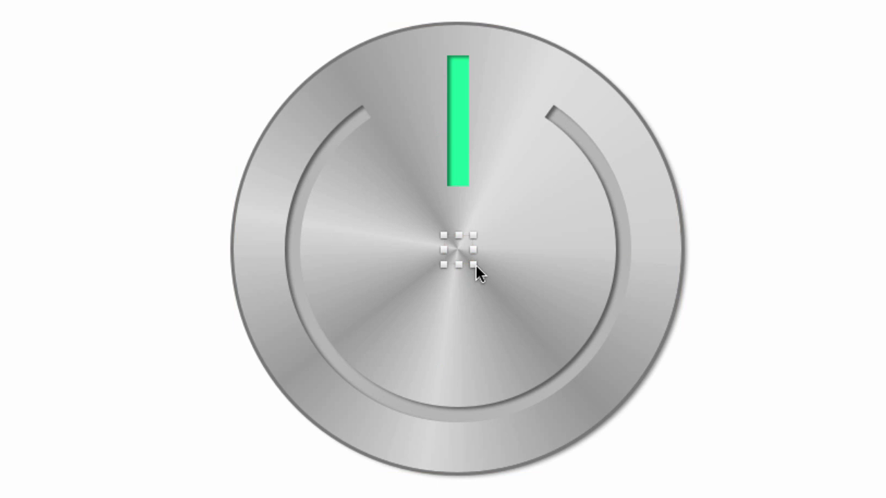
Step: Enlarge the blurred centre ring slightly as the start of the concentric series
{"action": "left_click_drag", "start_coordinate": [475, 265], "coordinate": [478, 270]}
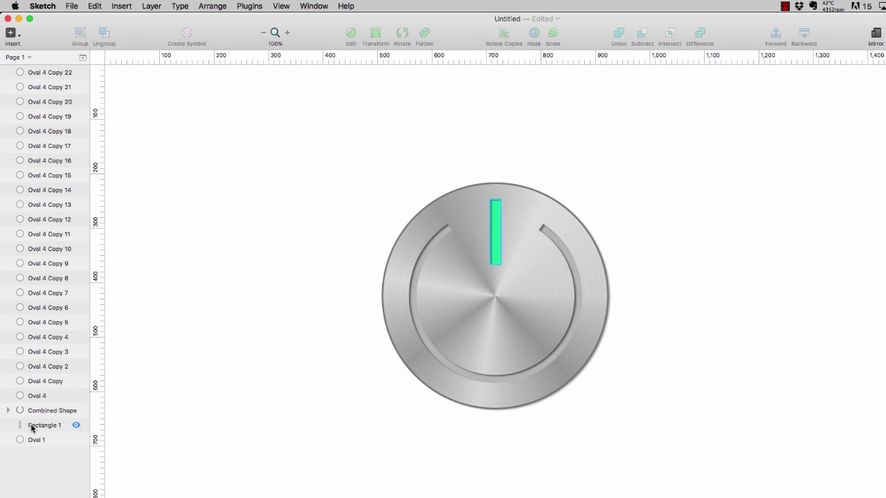
Step: Move Rectangle 1 (green bar) to the top, with Combined Shape (broken ring) just below it
{"action": "left_click", "coordinate": [30, 425]}
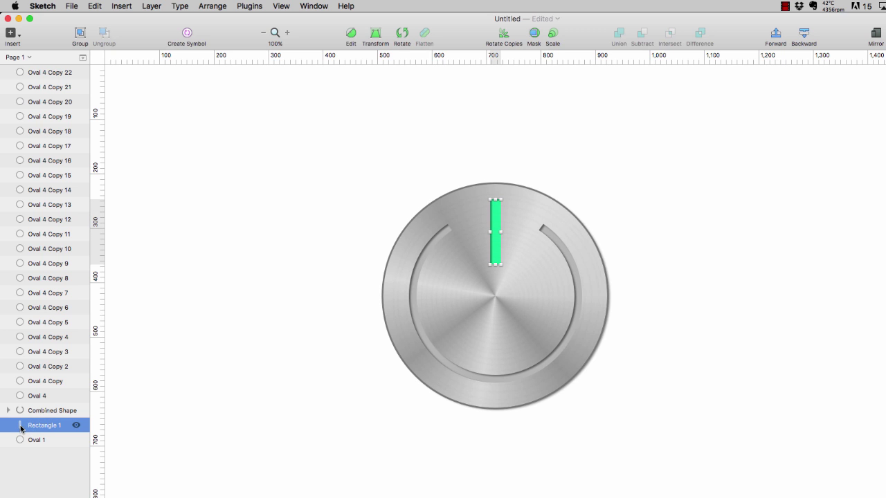
{"action": "left_click_drag", "start_coordinate": [21, 430], "coordinate": [12, 69]}
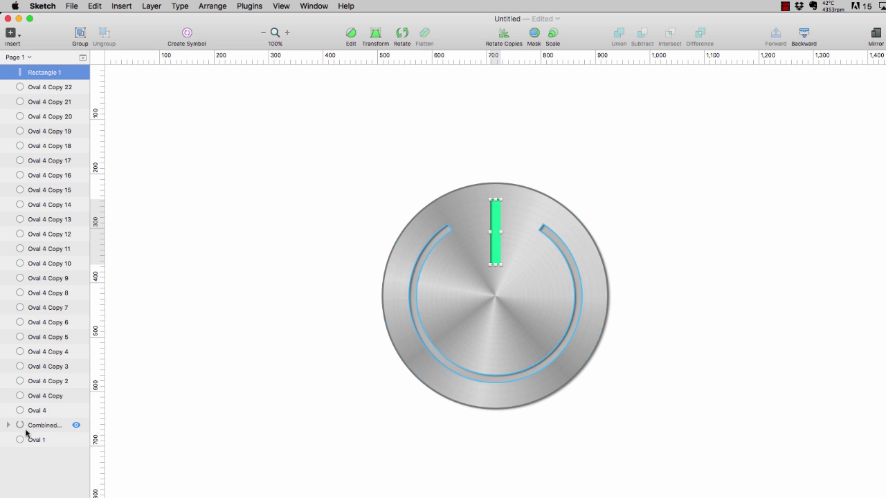
{"action": "left_click", "coordinate": [30, 429]}
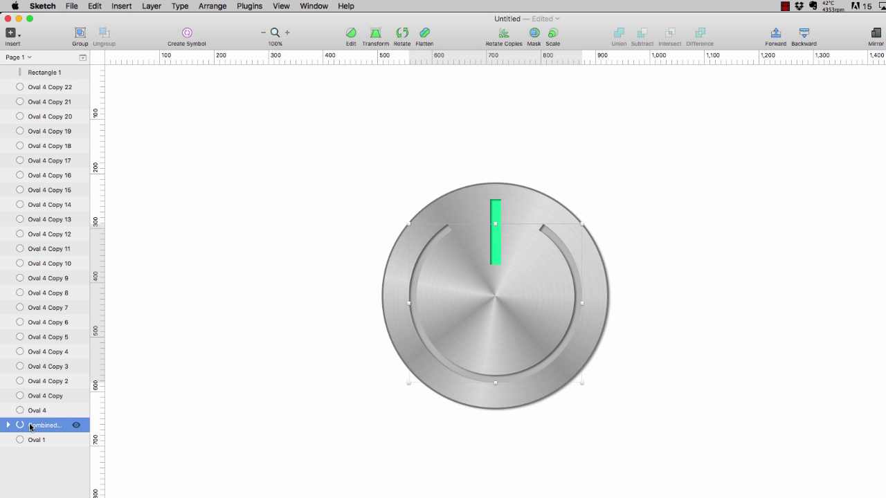
{"action": "left_click_drag", "start_coordinate": [29, 429], "coordinate": [29, 84]}
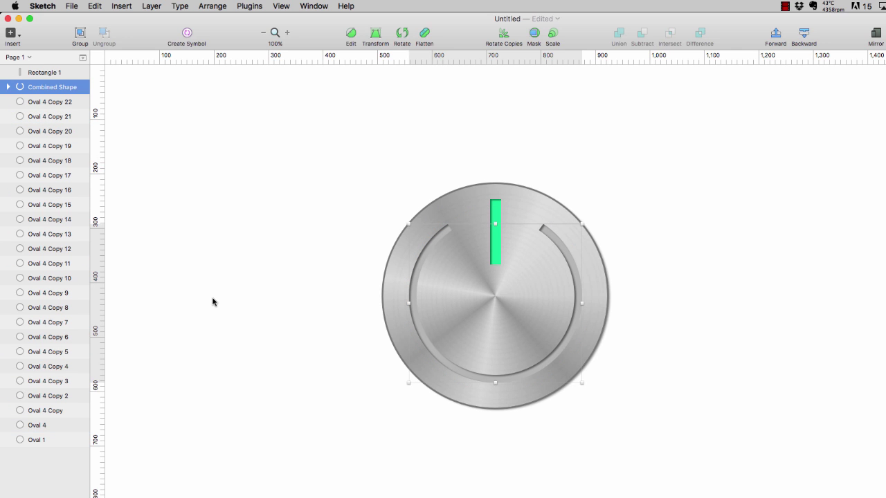
Step: Centre Oval 4 Copy 22 through Oval 4 on the base circle Oval 1
{"action": "left_click", "coordinate": [44, 105]}
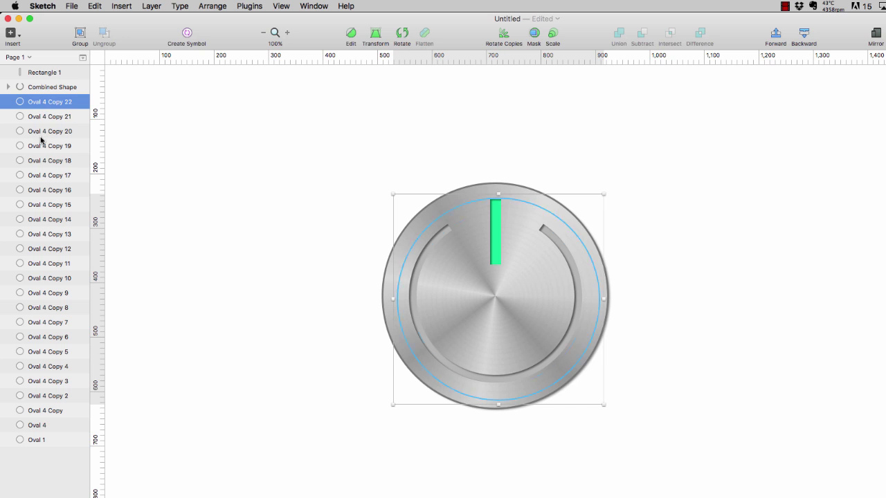
{"action": "left_click", "coordinate": [38, 426], "text": "shift"}
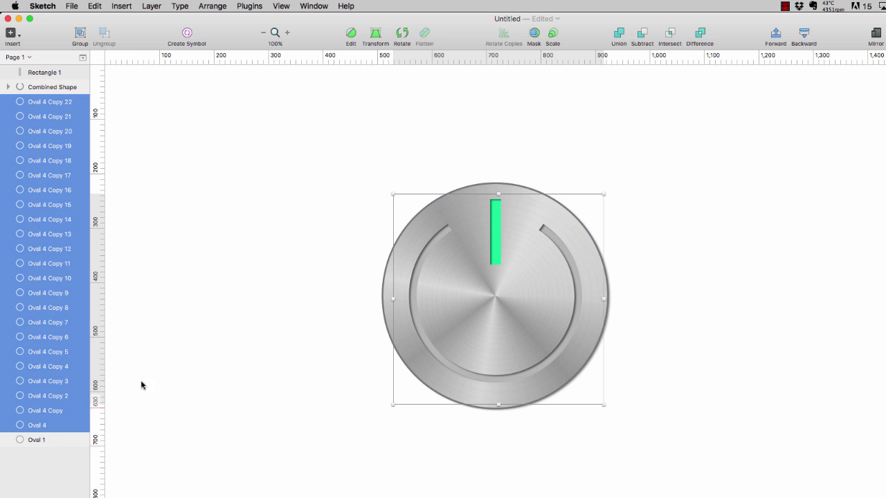
{"action": "left_click", "coordinate": [38, 440], "text": "shift"}
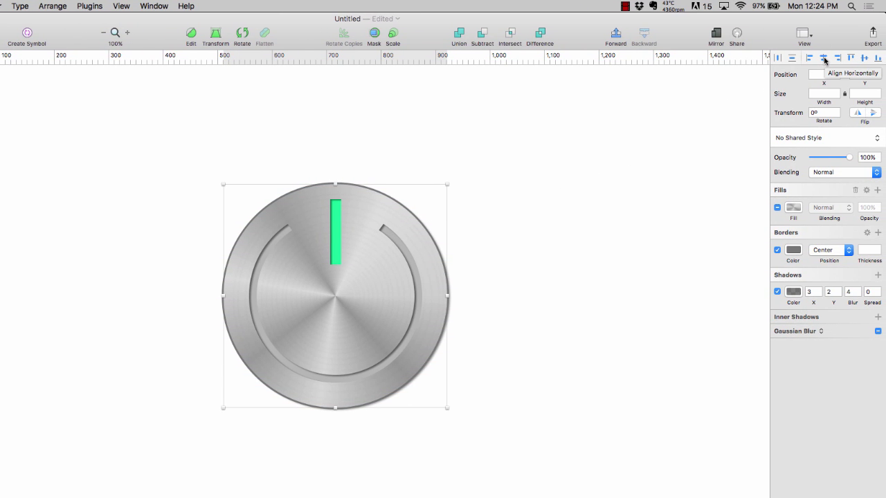
{"action": "left_click", "coordinate": [825, 59]}
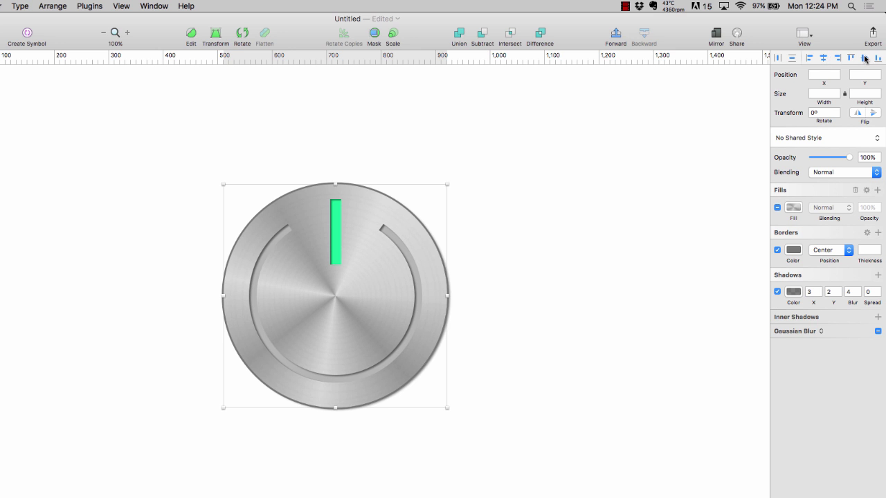
{"action": "left_click", "coordinate": [602, 214]}
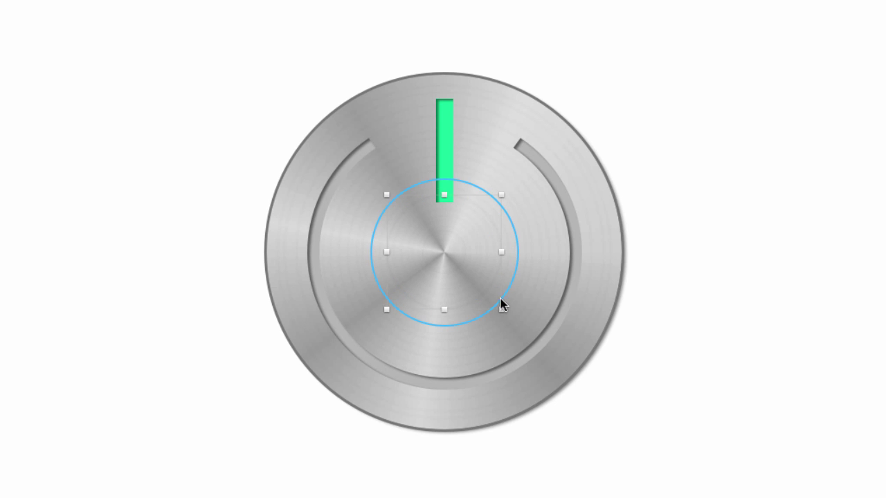
Step: Check the sizes of the larger outer rings, out to about 387 px
{"action": "left_click", "coordinate": [501, 301]}
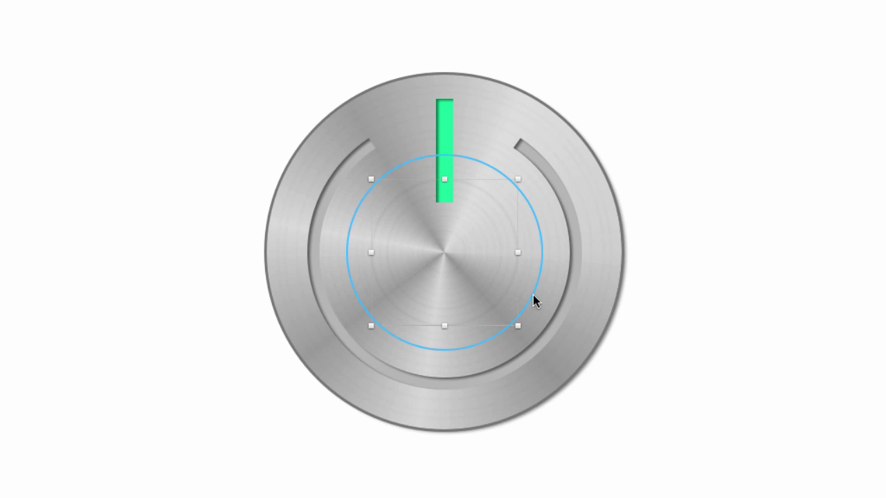
{"action": "left_click", "coordinate": [535, 301]}
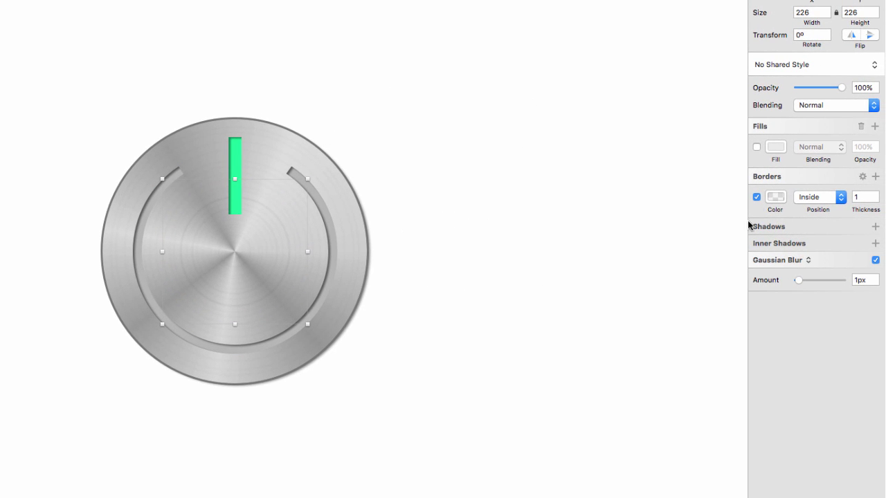
{"action": "left_click", "coordinate": [346, 281]}
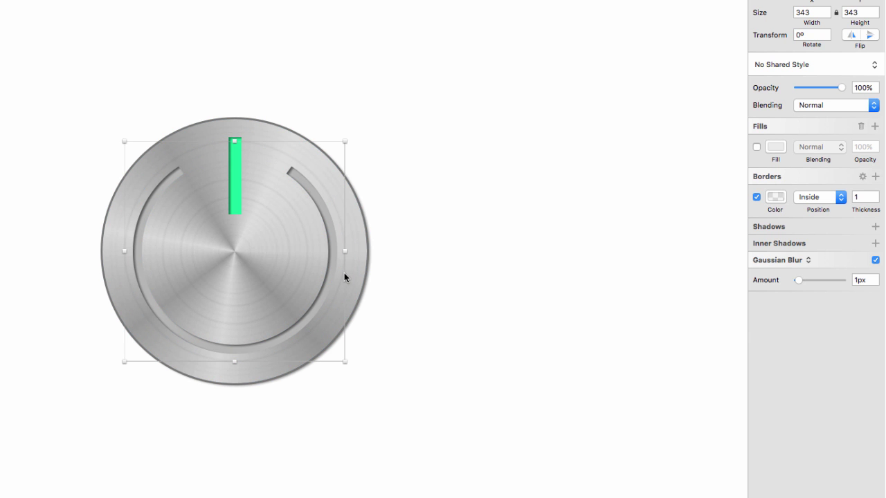
{"action": "left_click", "coordinate": [353, 268]}
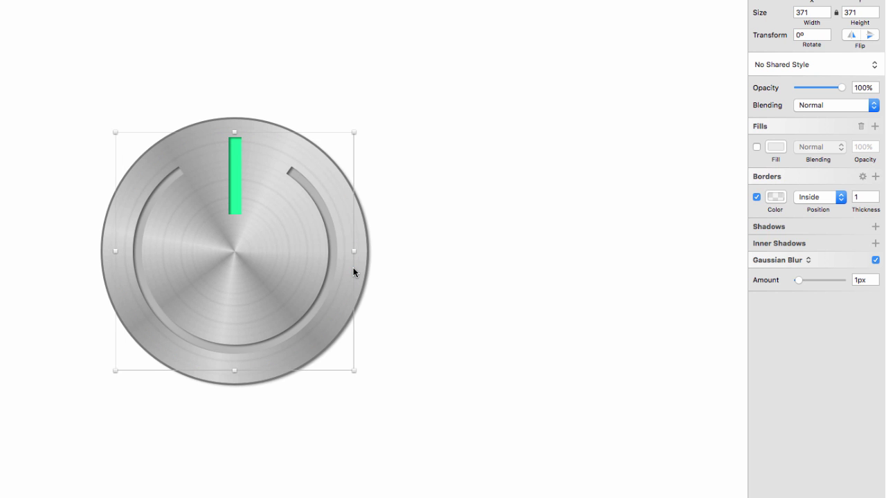
{"action": "left_click", "coordinate": [428, 267]}
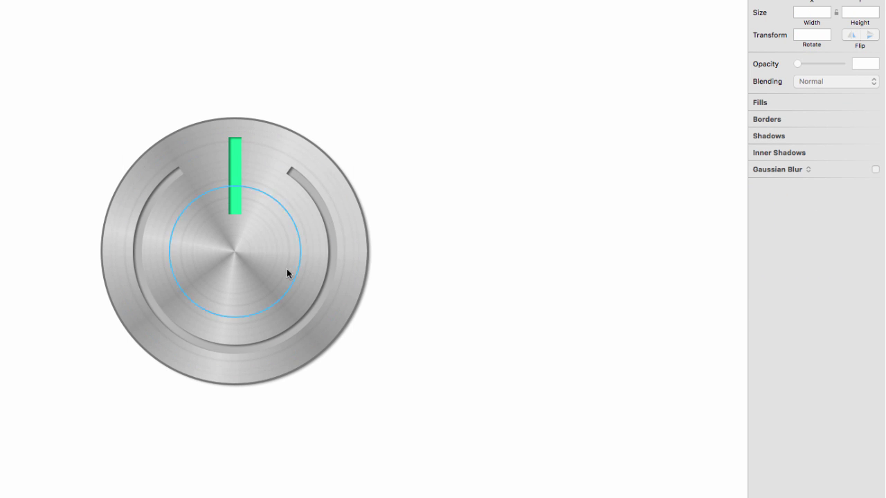
{"action": "left_click", "coordinate": [0, 26]}
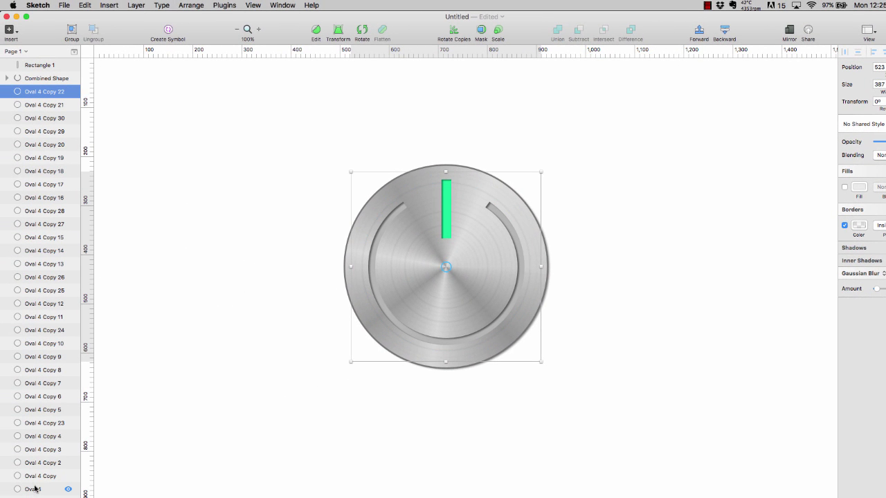
Step: Recolour all concentric ring borders to a faint grey at 5 alpha
{"action": "left_click", "coordinate": [35, 490], "text": "shift"}
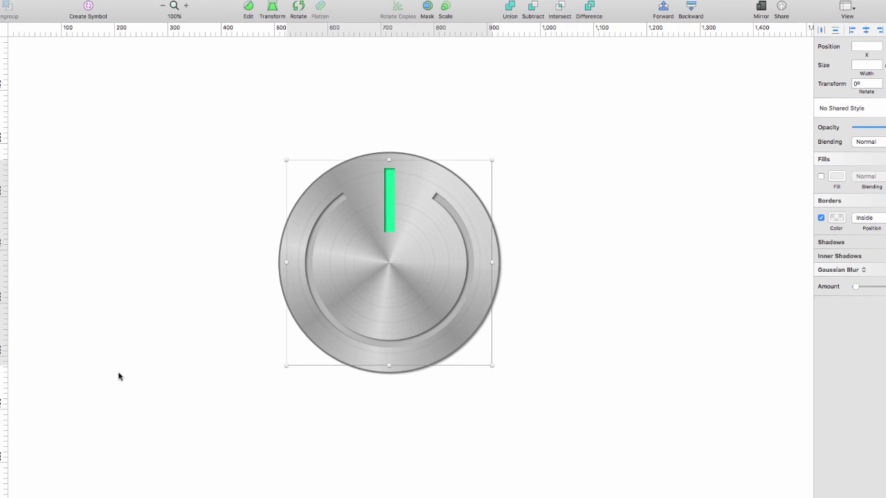
{"action": "left_click", "coordinate": [836, 217]}
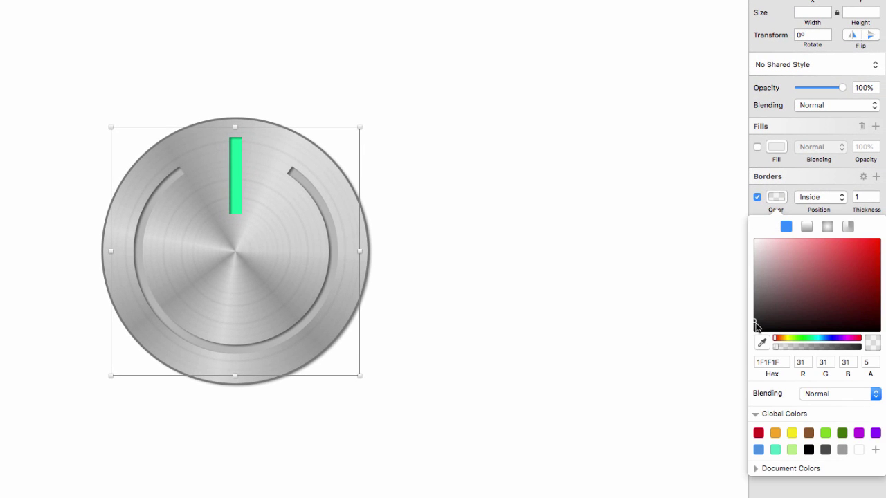
{"action": "left_click_drag", "start_coordinate": [756, 325], "coordinate": [742, 288]}
{"action": "left_click", "coordinate": [466, 284]}
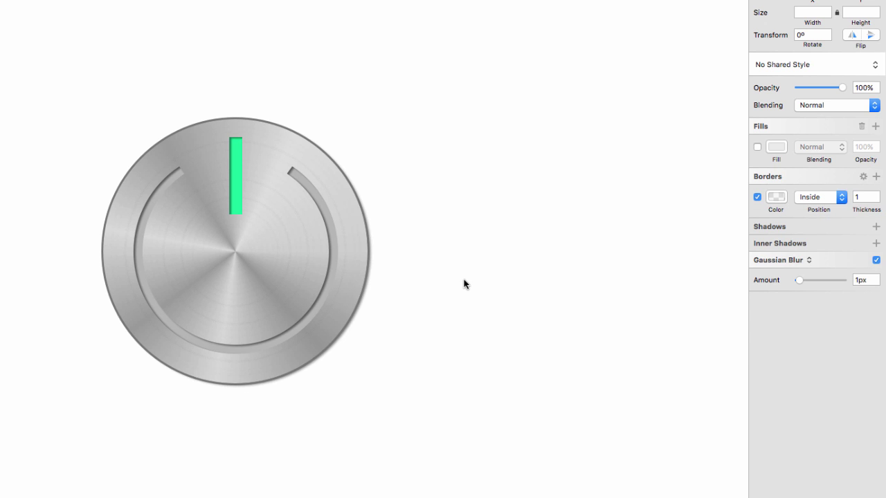
{"action": "key", "text": "super+period"}
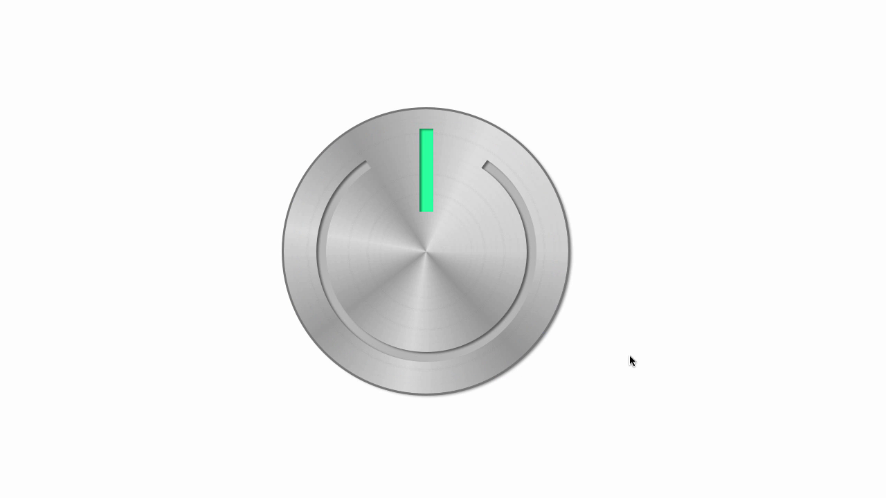
{"action": "left_click", "coordinate": [524, 289]}
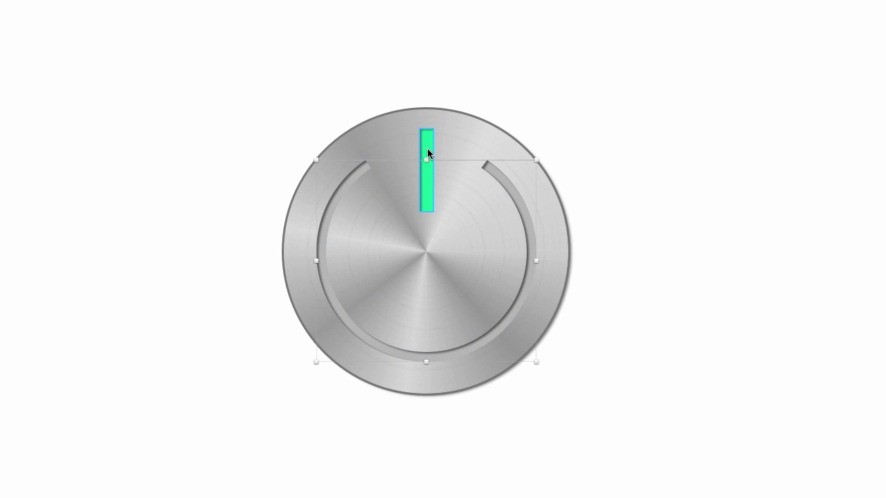
{"action": "left_click", "coordinate": [637, 113]}
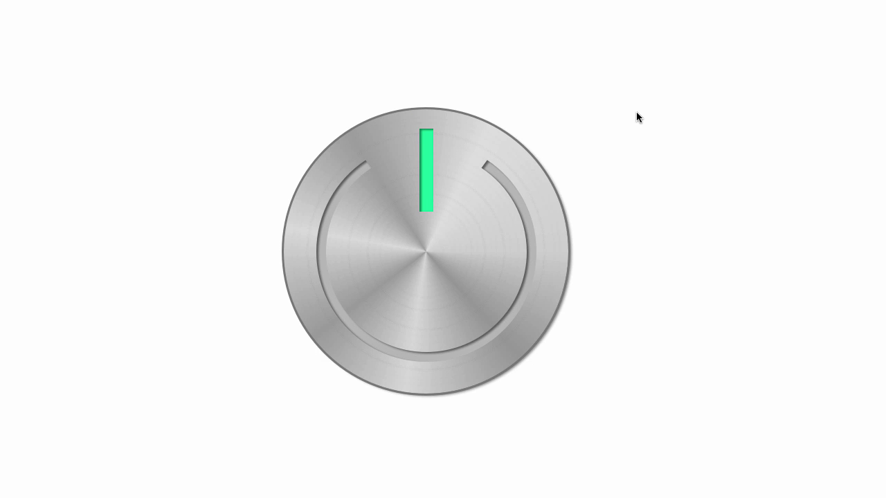